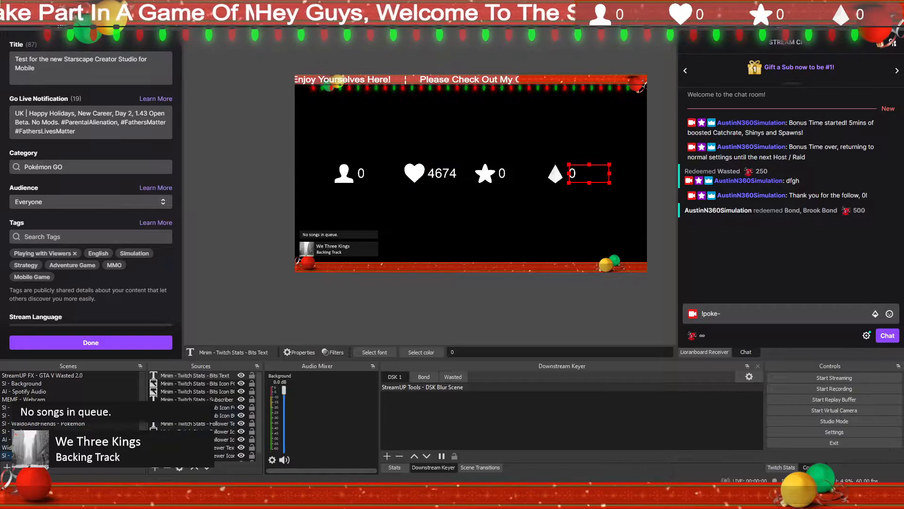
# Step: Group all the Twitch stats icon and text sources under the name Stream Goals and collapse the group
pyautogui.click(88, 448)
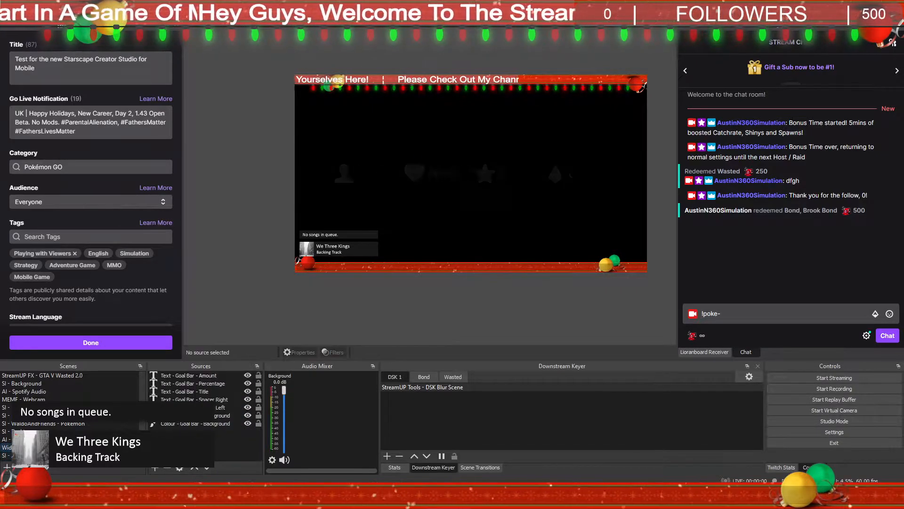
pyautogui.click(87, 456)
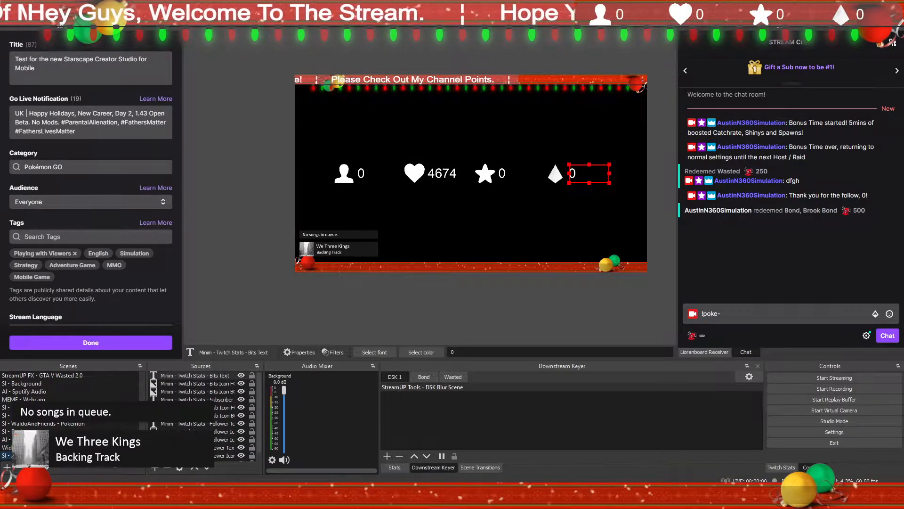
pyautogui.scroll(-1, 212, 426)
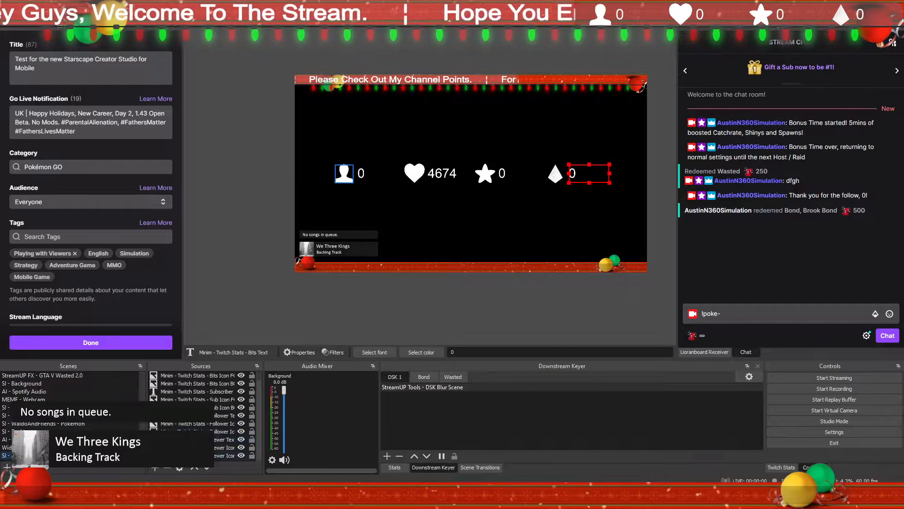
pyautogui.keyDown('shift'); pyautogui.click(198, 455); pyautogui.keyUp('shift')
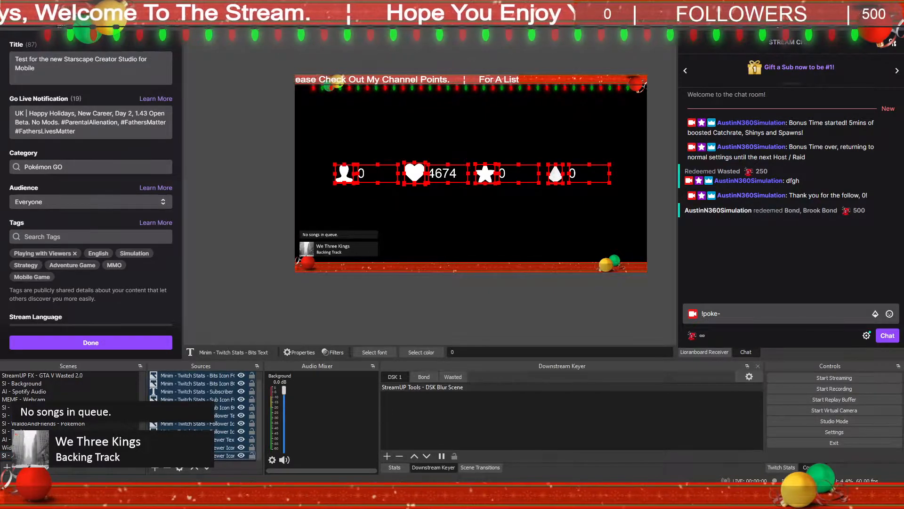
pyautogui.rightClick(198, 452)
pyautogui.click(287, 213)
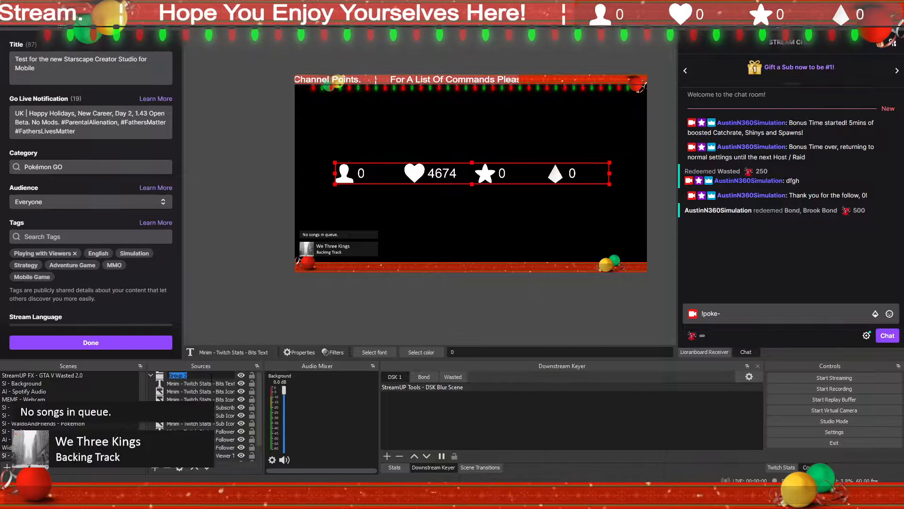
pyautogui.write('Stream Goals')
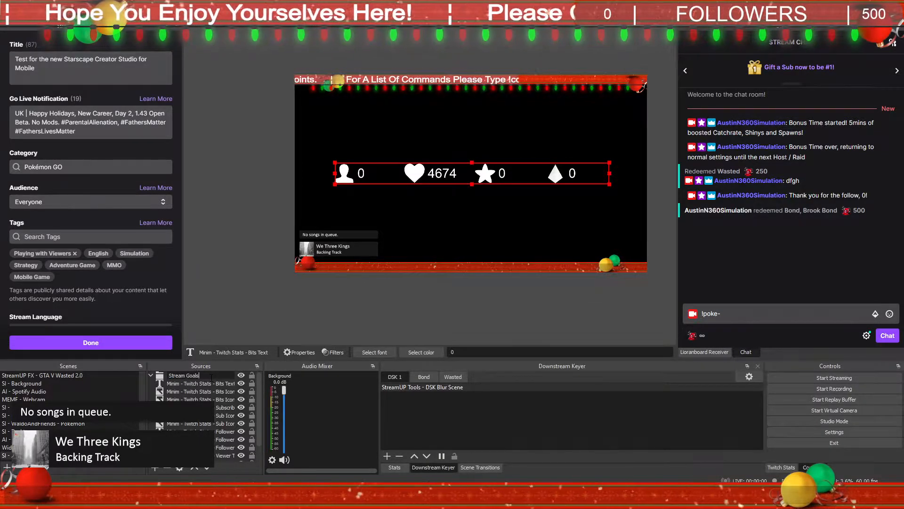
pyautogui.press('Return')
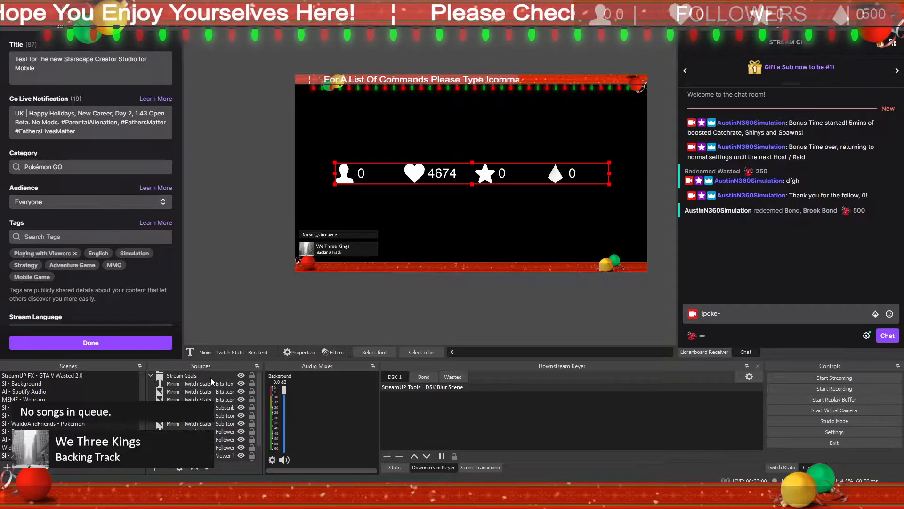
pyautogui.click(151, 376)
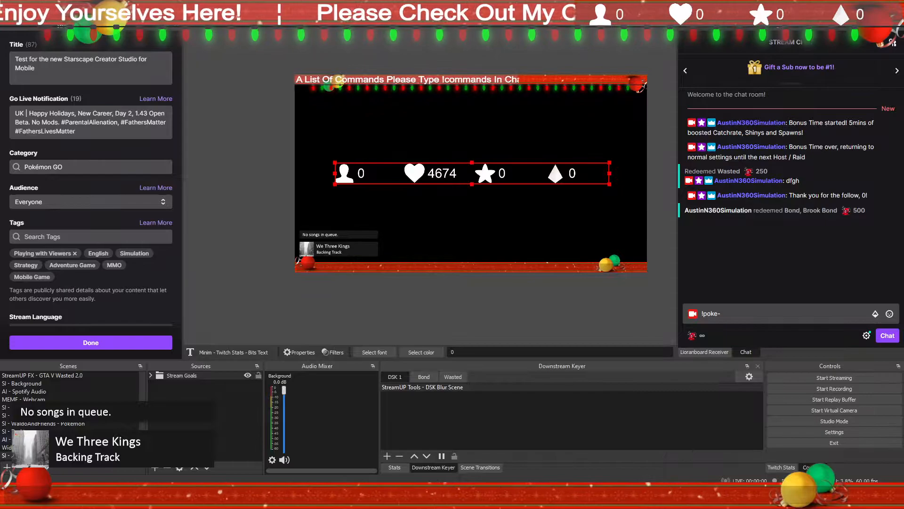
# Step: Paste a duplicate of the Colour - Goal Bar - Background source into the stats scene and place it below the Stream Goals group
pyautogui.click(56, 448)
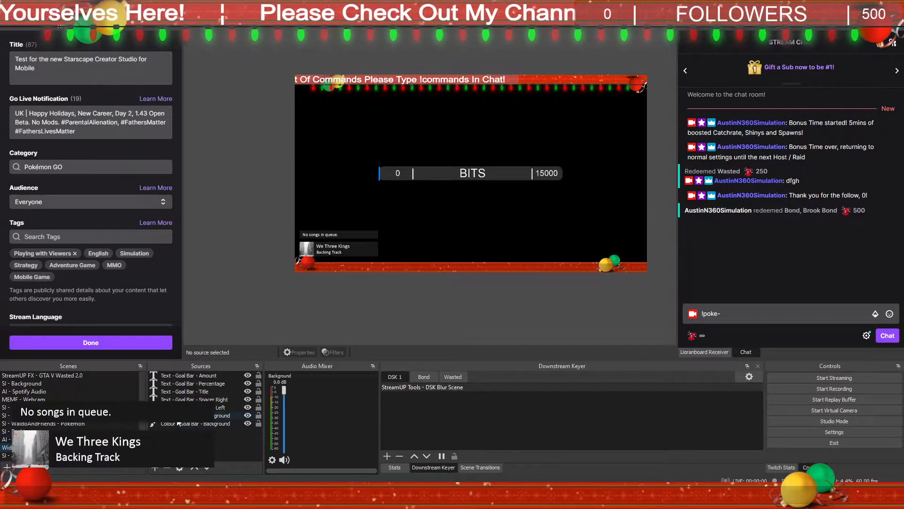
pyautogui.click(178, 422)
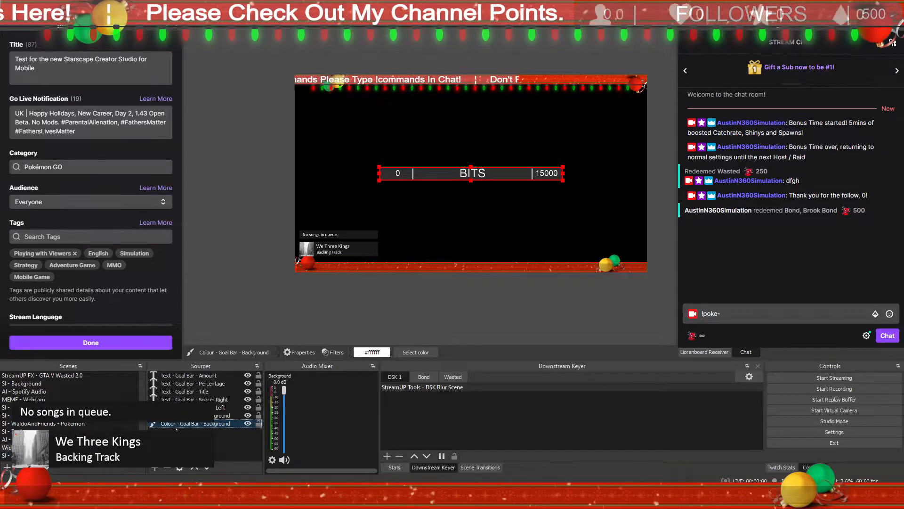
pyautogui.click(56, 456)
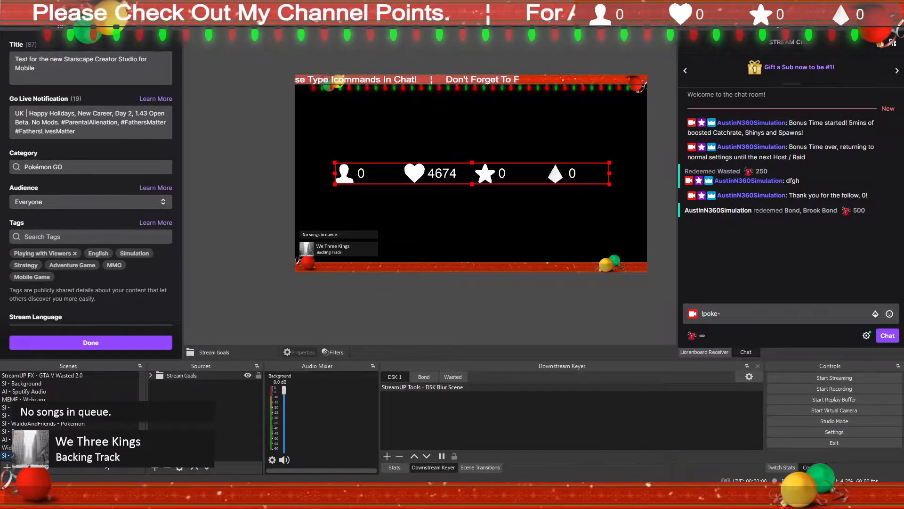
pyautogui.click(173, 424)
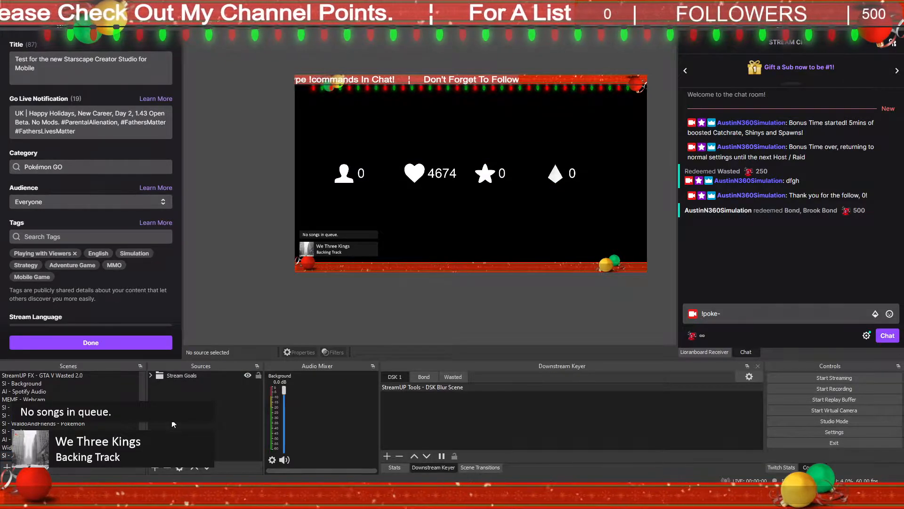
pyautogui.rightClick(173, 424)
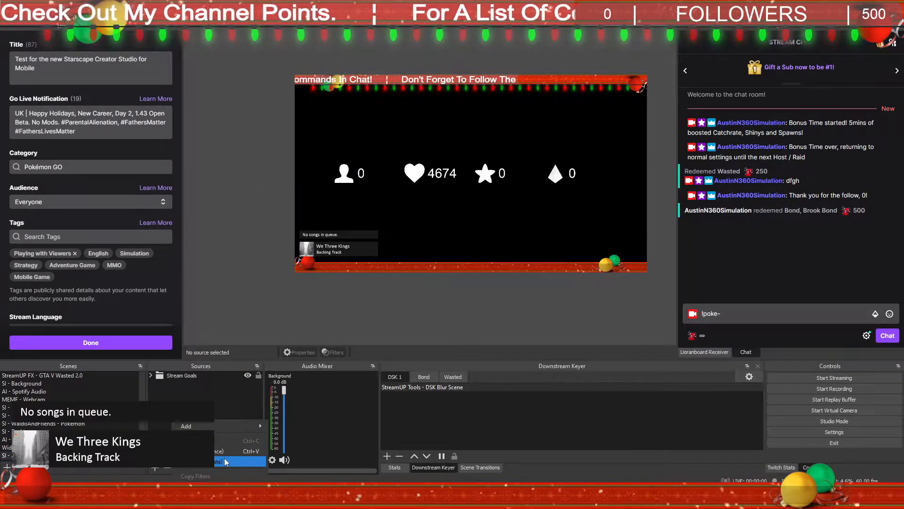
pyautogui.click(224, 460)
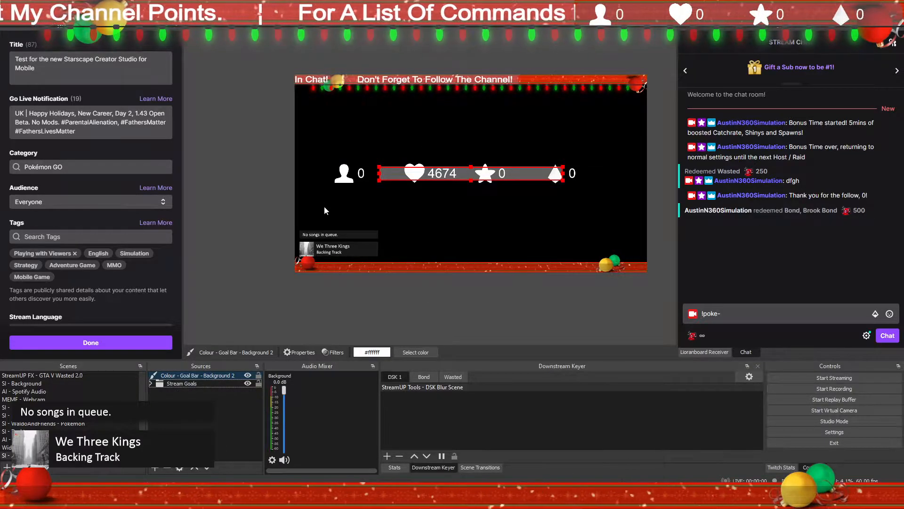
pyautogui.moveTo(194, 379); pyautogui.dragTo(193, 397)
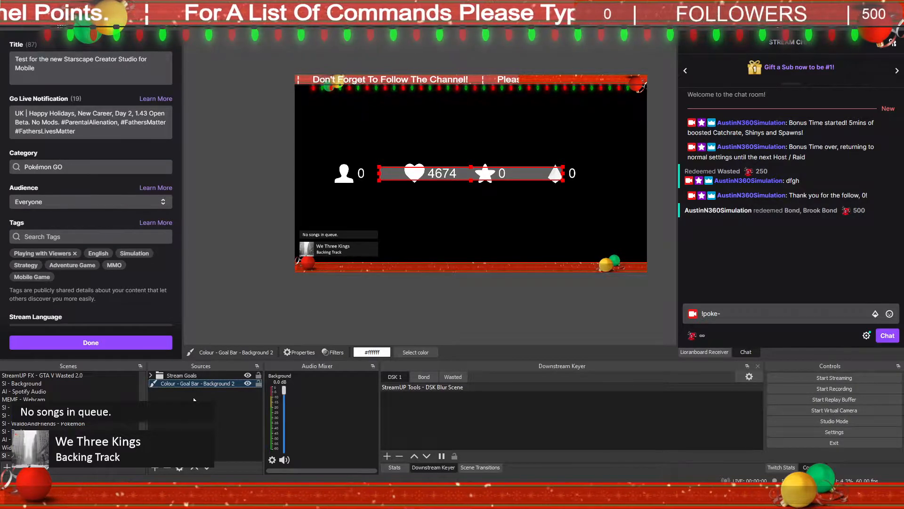
# Step: Scale down the Stream Goals group and move it onto the grey background bar in the preview
pyautogui.click(189, 376)
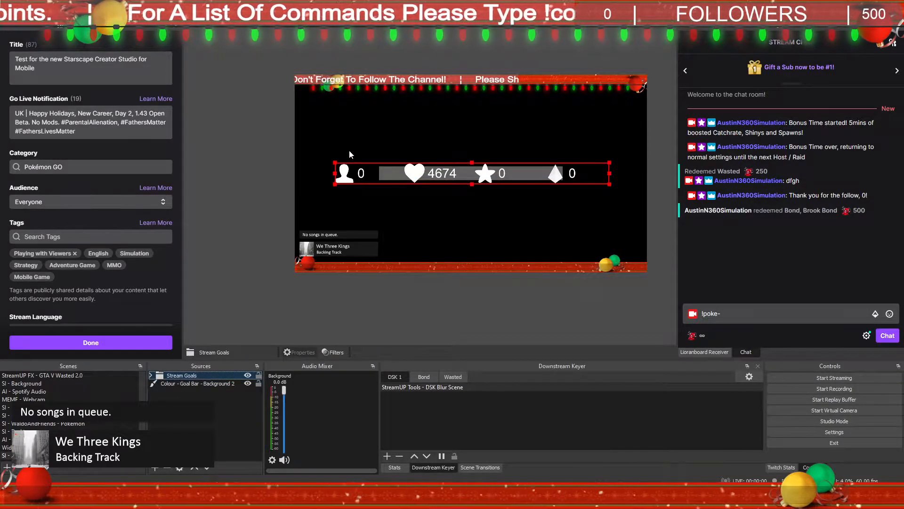
pyautogui.moveTo(335, 163); pyautogui.dragTo(414, 183)
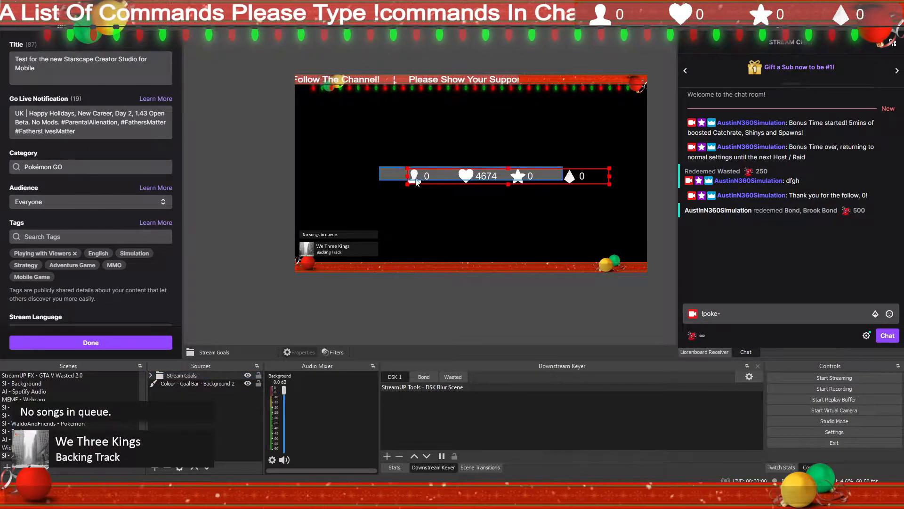
pyautogui.moveTo(577, 177); pyautogui.dragTo(551, 174)
pyautogui.click(606, 179)
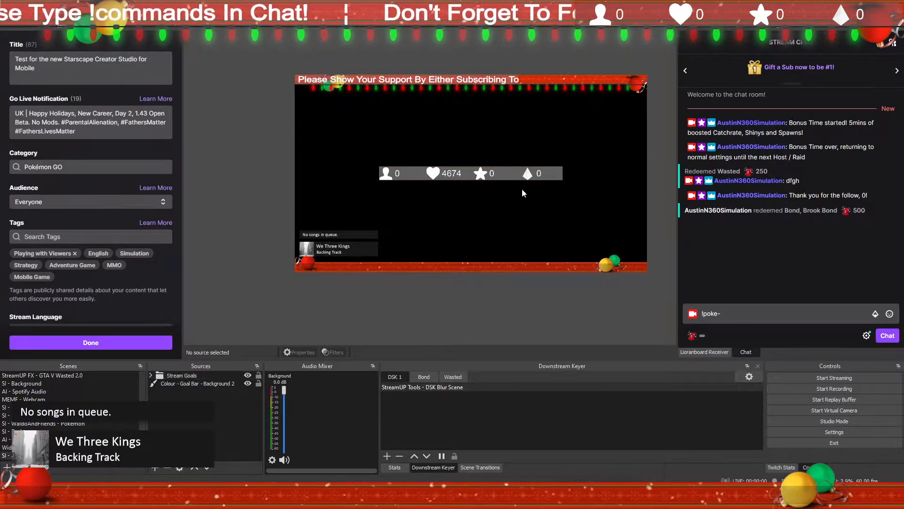
# Step: Nudge the Stream Goals group slightly right and shrink its width to end at the background bar's right edge
pyautogui.click(179, 376)
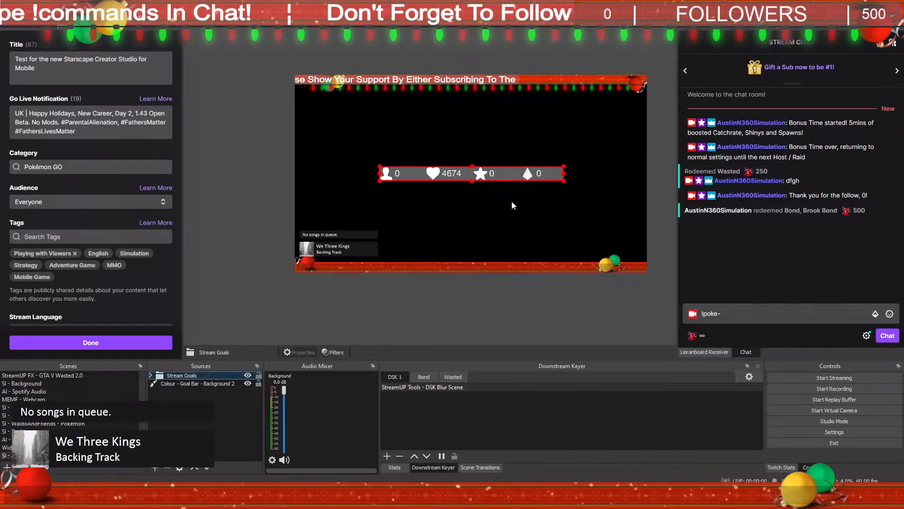
pyautogui.moveTo(552, 179); pyautogui.dragTo(556, 175)
pyautogui.click(542, 211)
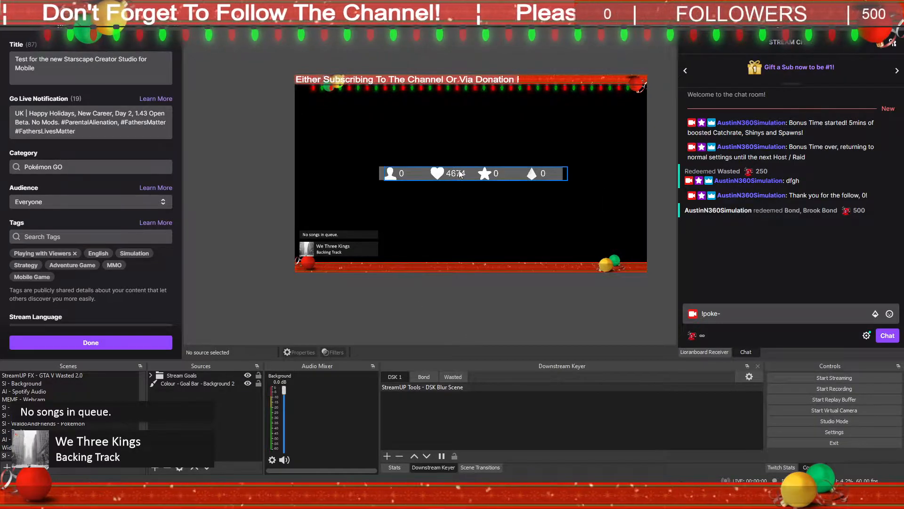
pyautogui.click(553, 177)
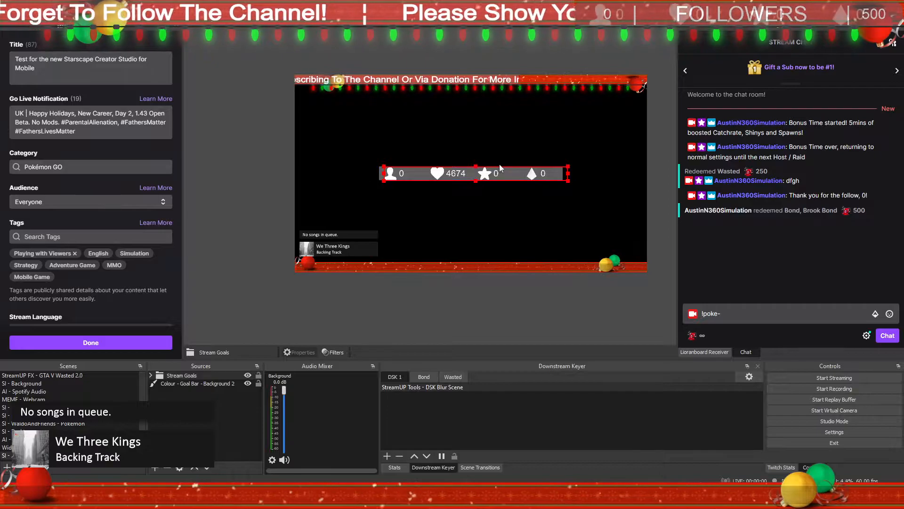
pyautogui.moveTo(569, 166); pyautogui.dragTo(562, 168)
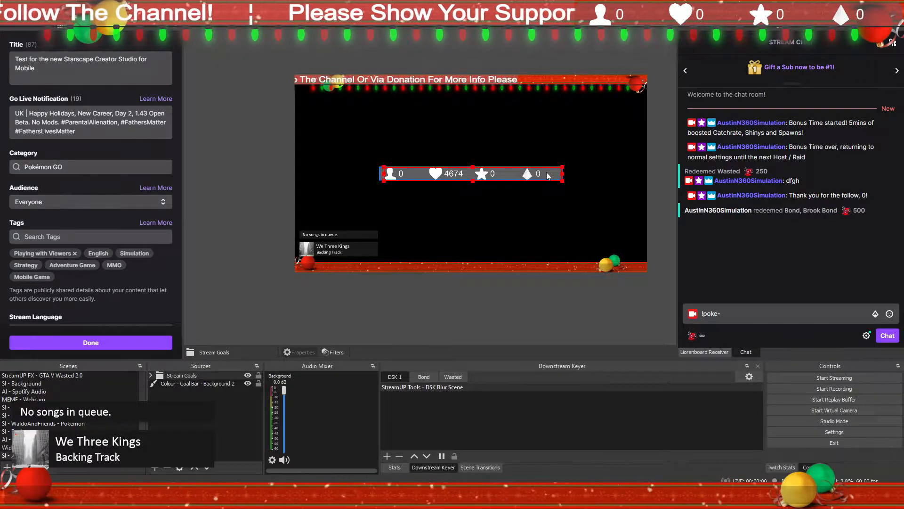
pyautogui.click(521, 212)
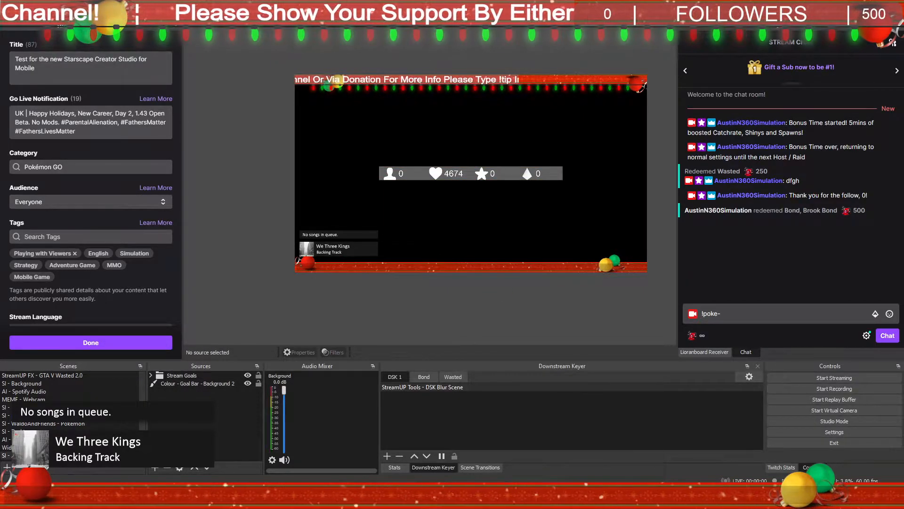
# Step: Copy the filters of the goal bar widget scene and paste them onto the stats scene
pyautogui.click(56, 447)
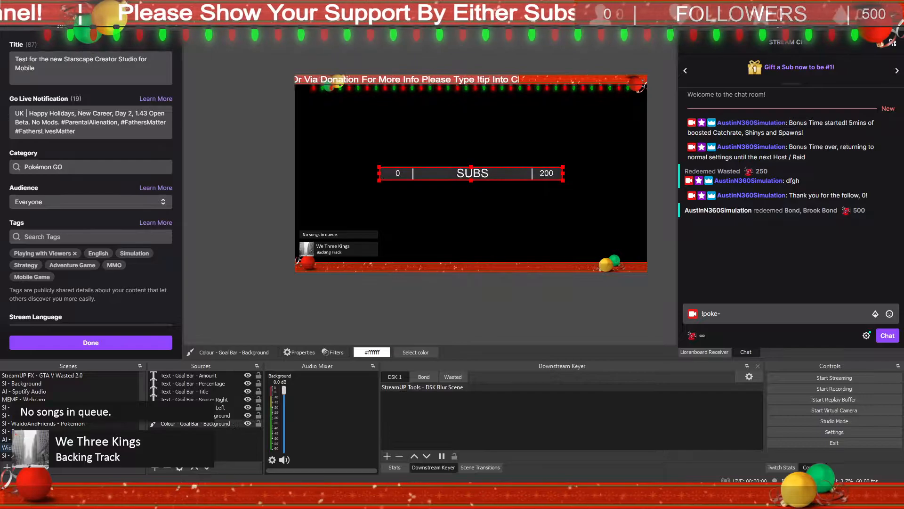
pyautogui.rightClick(59, 447)
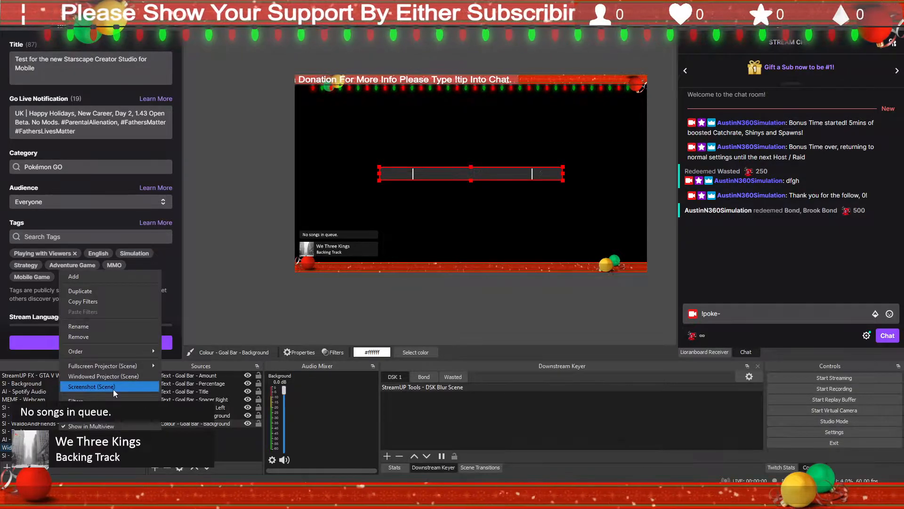
pyautogui.click(111, 300)
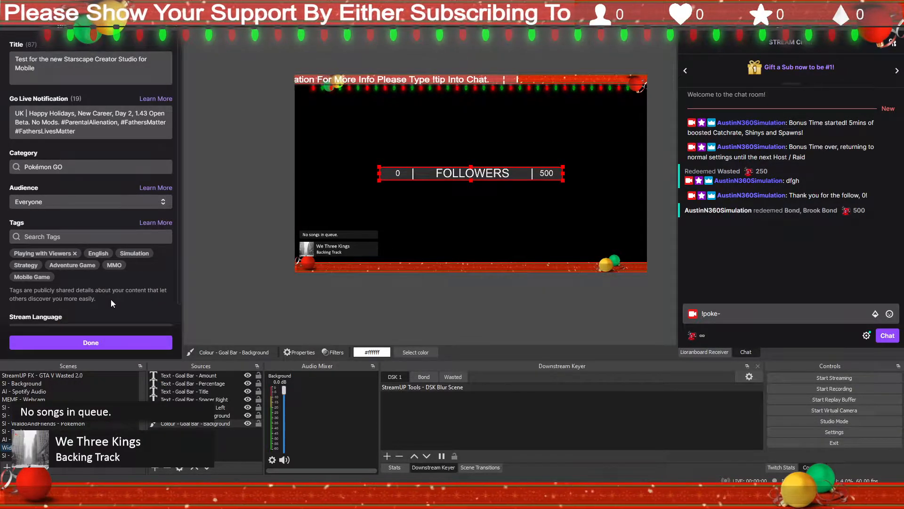
pyautogui.click(77, 456)
pyautogui.rightClick(76, 456)
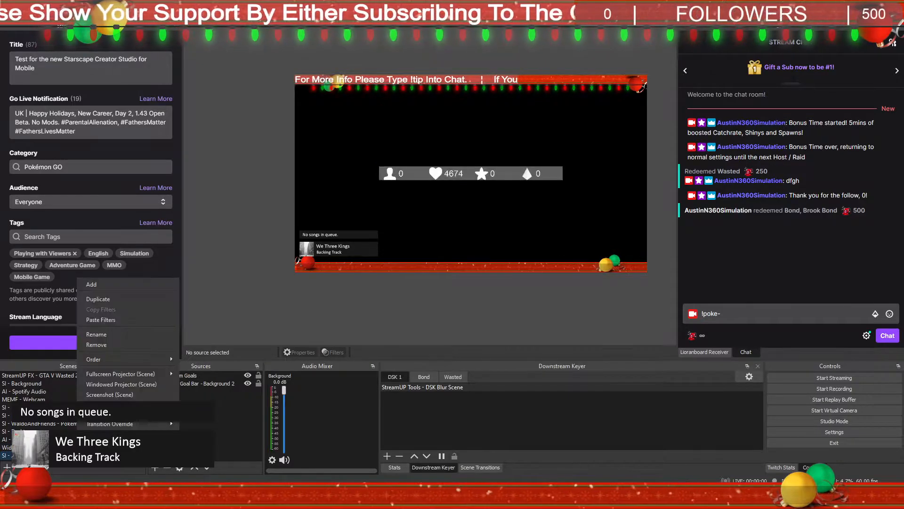
pyautogui.click(121, 322)
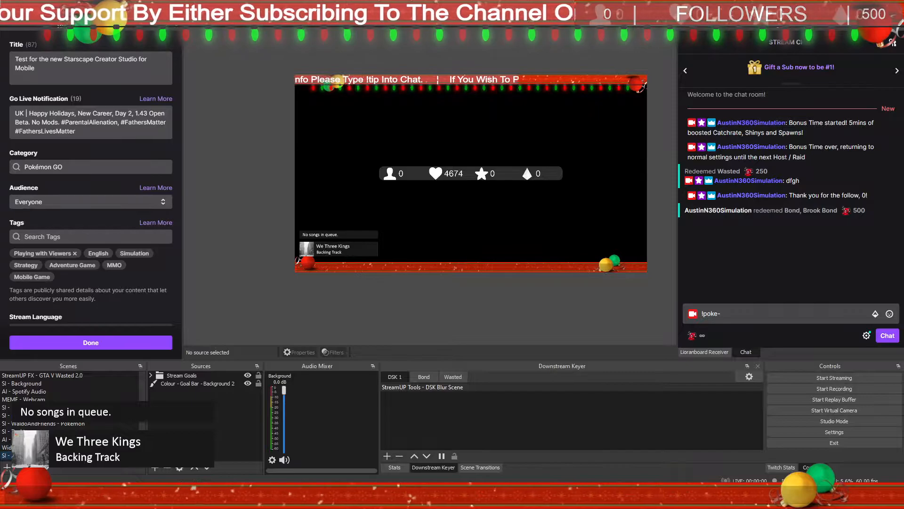
# Step: Compare the stats scene with the goal bar scene by switching between them
pyautogui.click(471, 173)
pyautogui.click(77, 456)
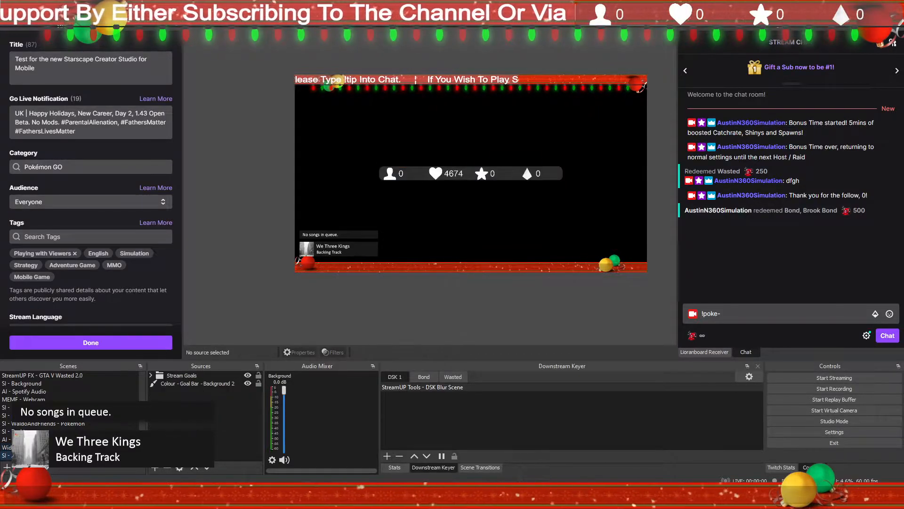
pyautogui.click(76, 448)
pyautogui.click(77, 455)
pyautogui.click(77, 447)
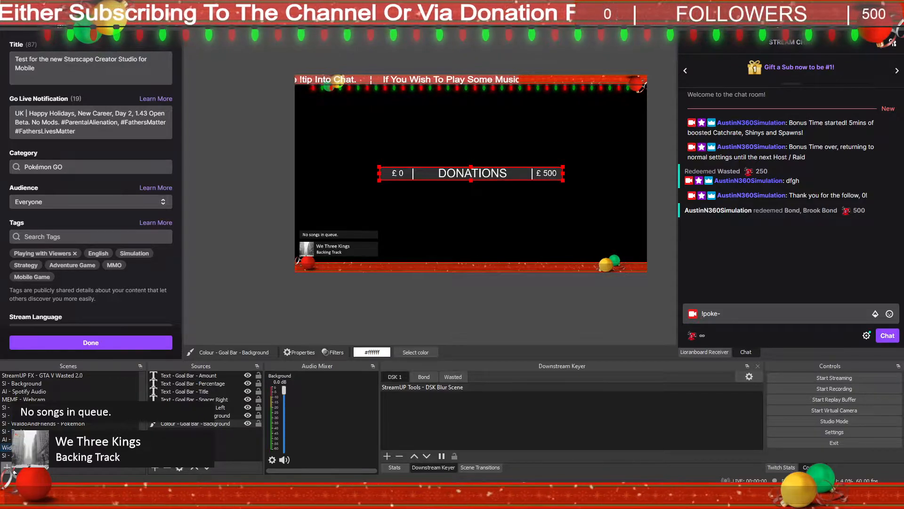
pyautogui.click(57, 455)
# Step: Create a new scene named SI - Rotating Goal
pyautogui.click(11, 468)
pyautogui.write('SI -')
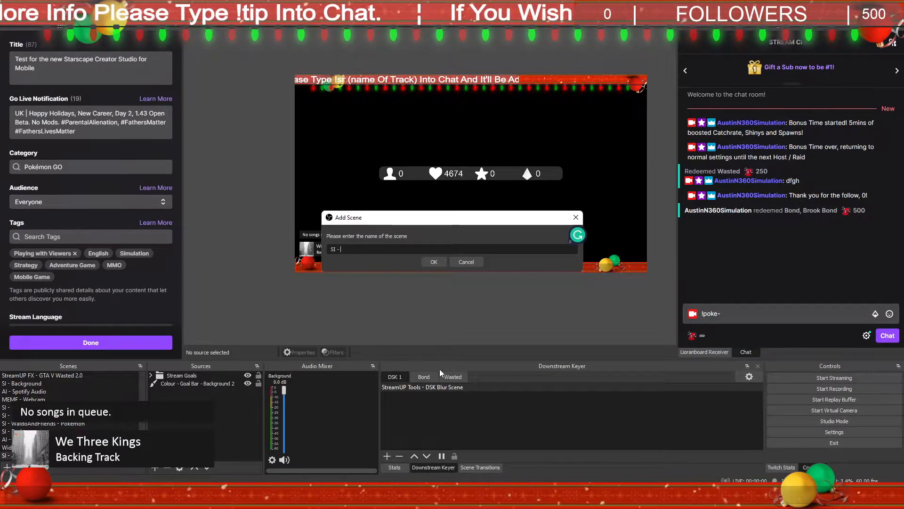
pyautogui.write('Ro')
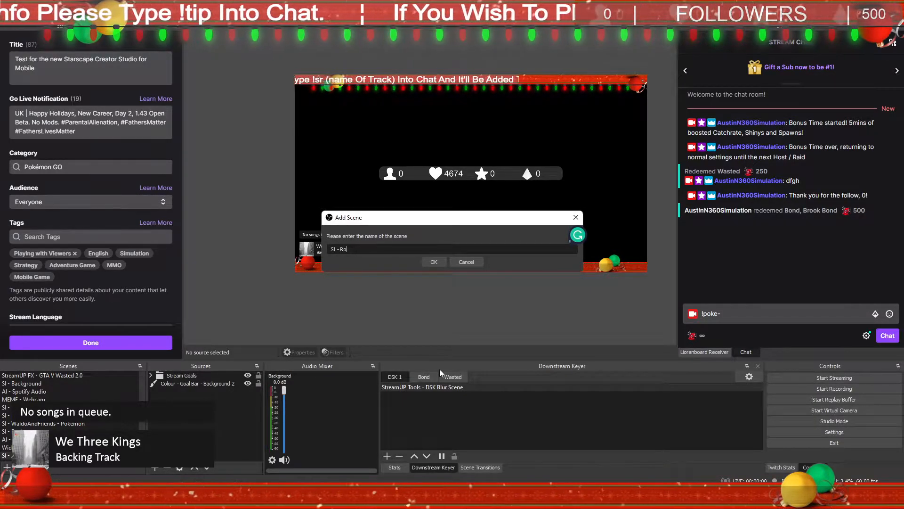
pyautogui.write('tating G')
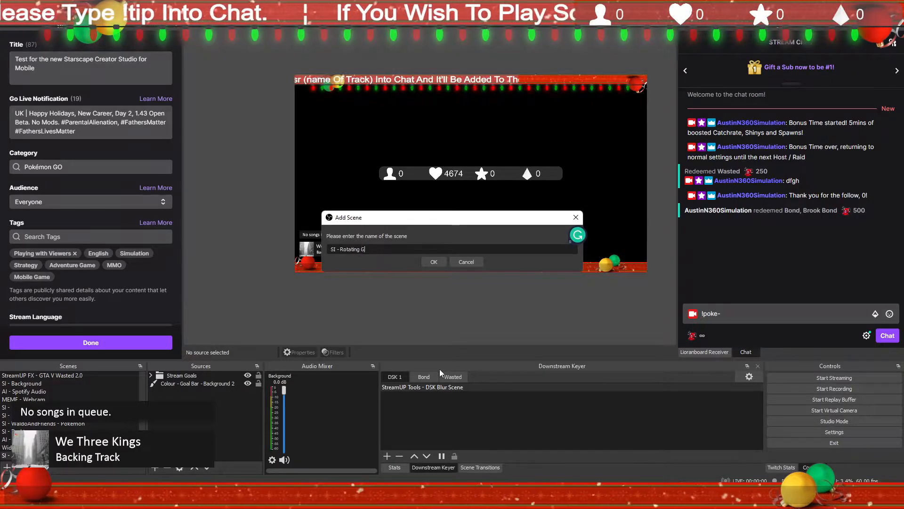
pyautogui.write('oals')
pyautogui.press('Return')
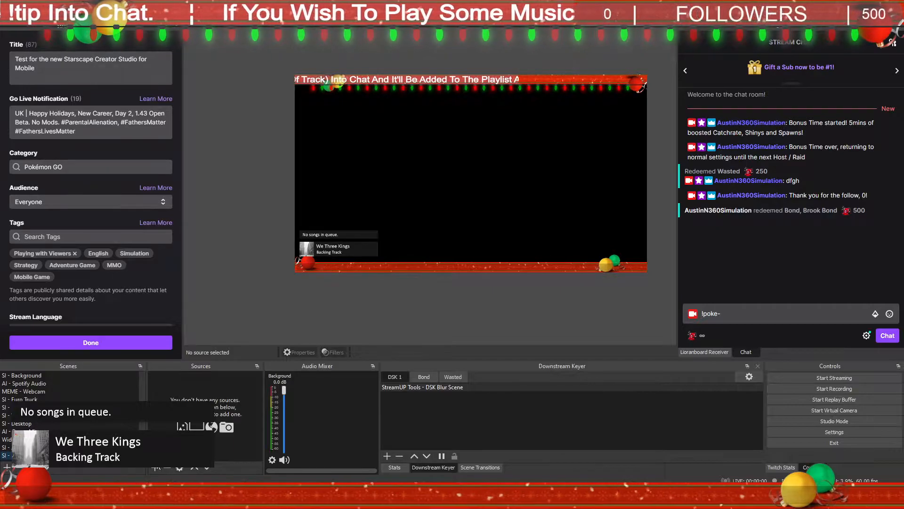
# Step: Add a new Source Switcher source named "Roating Goalbar" to the rotating goal scene
pyautogui.click(156, 467)
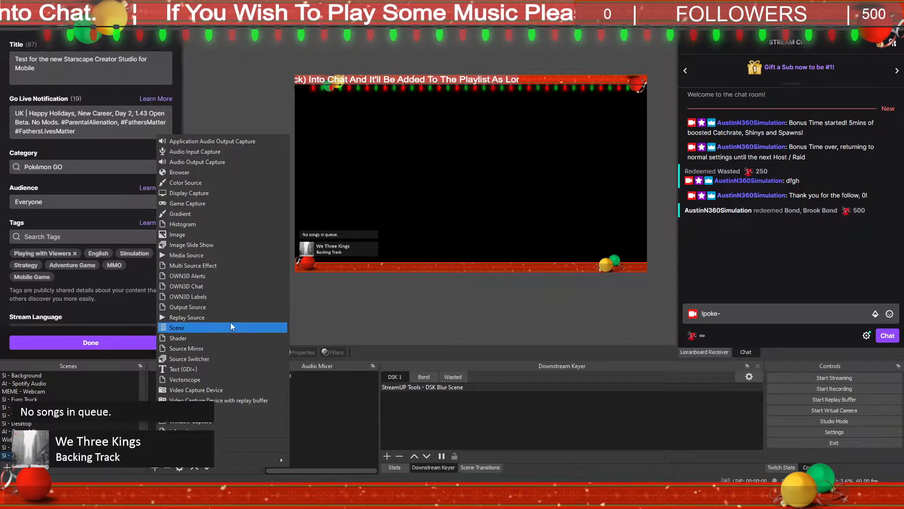
pyautogui.click(210, 359)
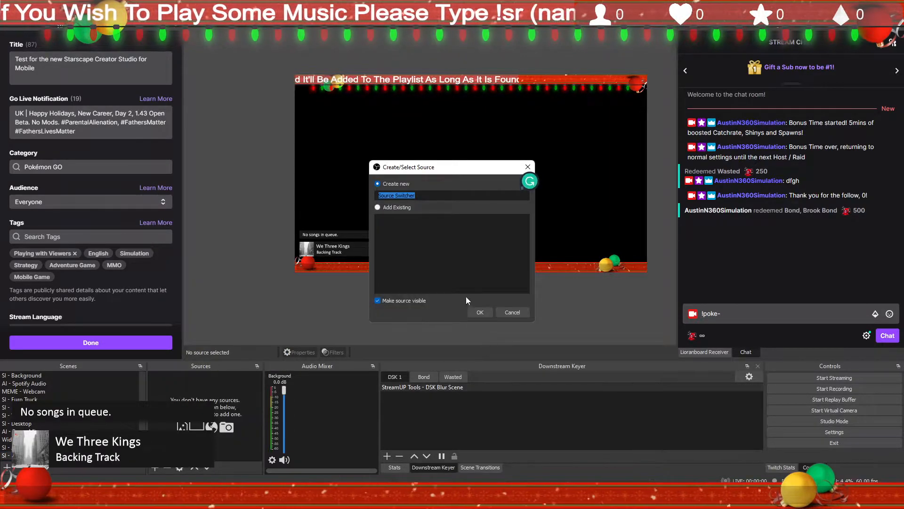
pyautogui.write('Roati')
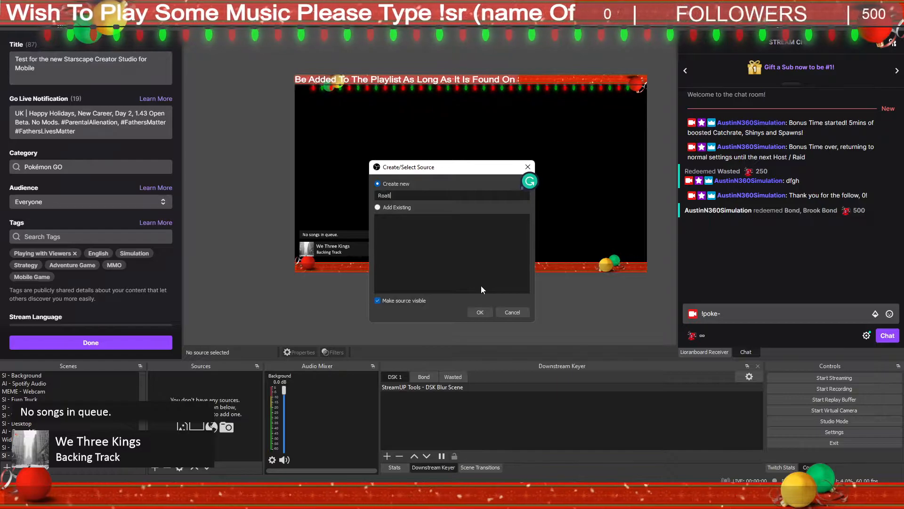
pyautogui.write('ng Go')
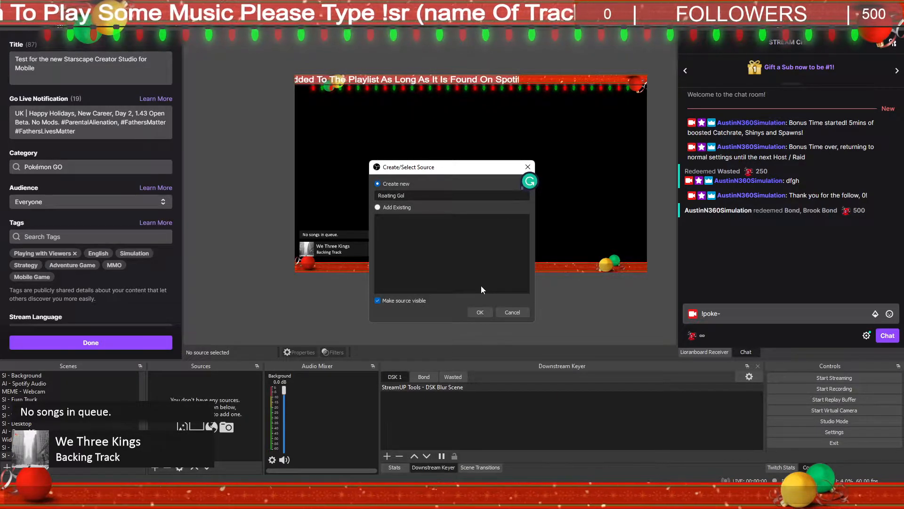
pyautogui.write('albar')
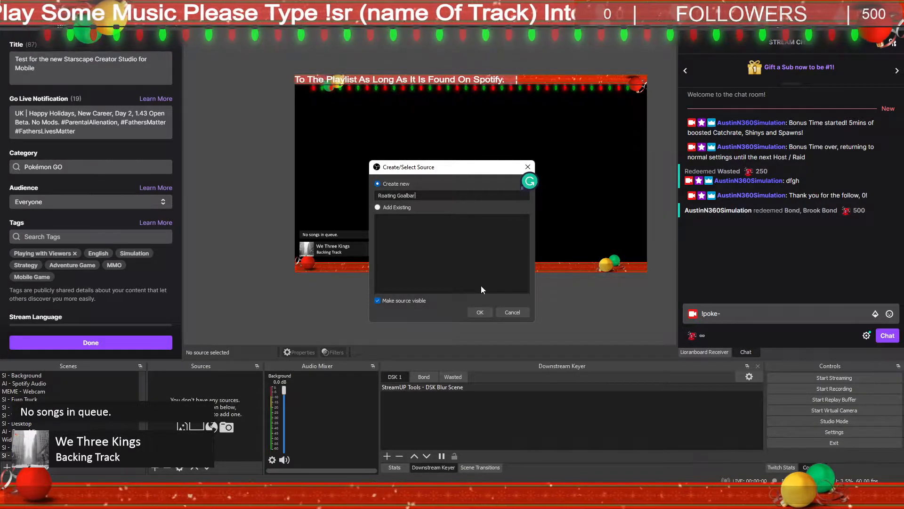
pyautogui.press('Return')
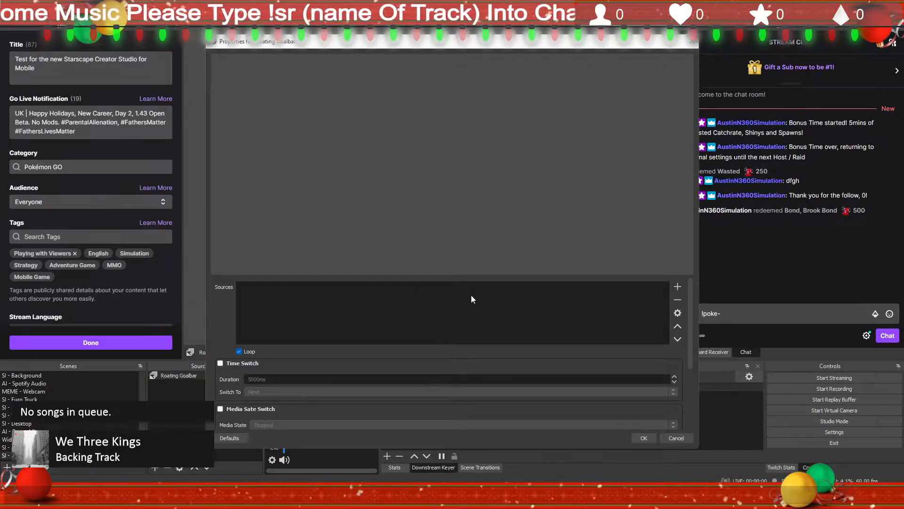
# Step: Add the scene "SI - Andilippi - Minim Stream Goals" as the first entry in the switcher's sources
pyautogui.click(28, 447)
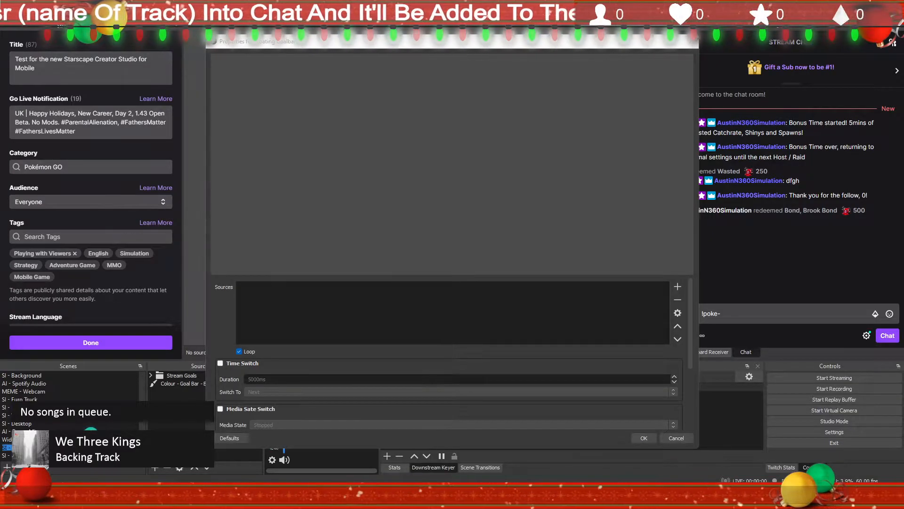
pyautogui.click(675, 286)
pyautogui.write('SI - Andilippi - Minim Stream Goals')
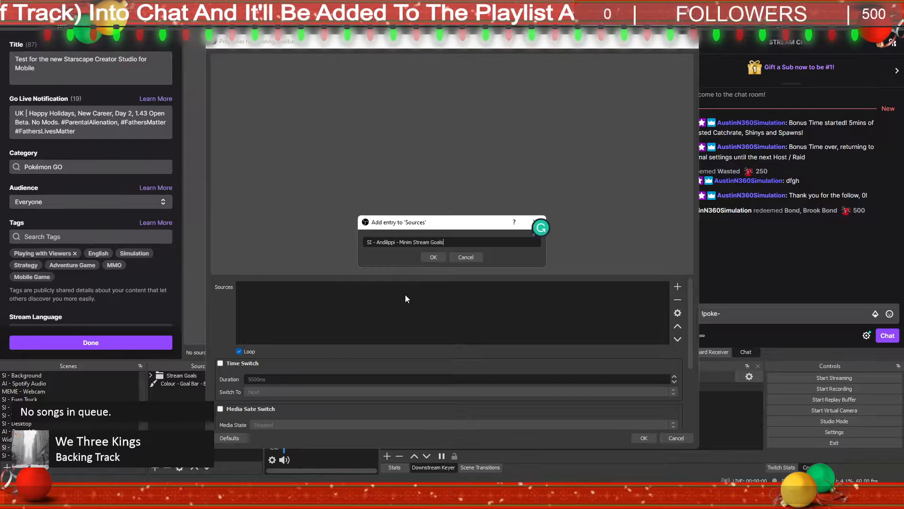
pyautogui.click(433, 257)
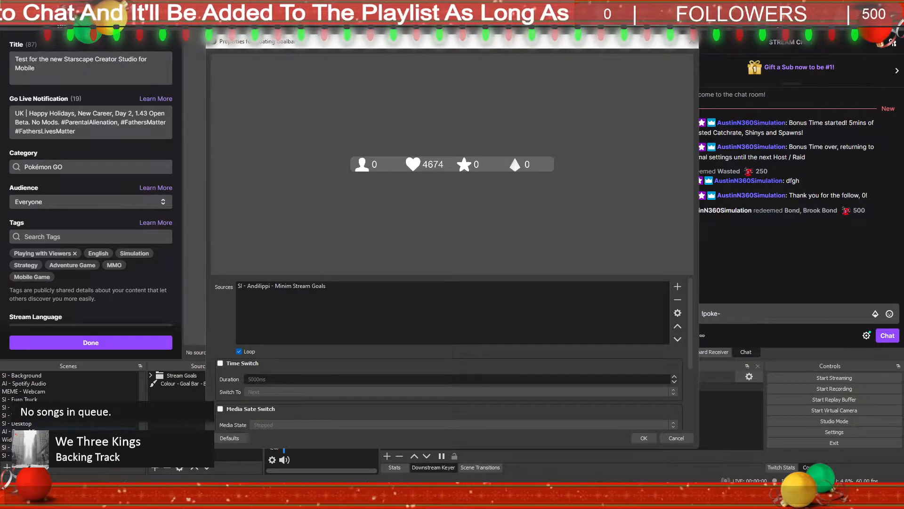
# Step: Add the scene "Widget - StreamUP - Goal Bar Minim" as the second switcher source and enable Time Switch
pyautogui.click(29, 438)
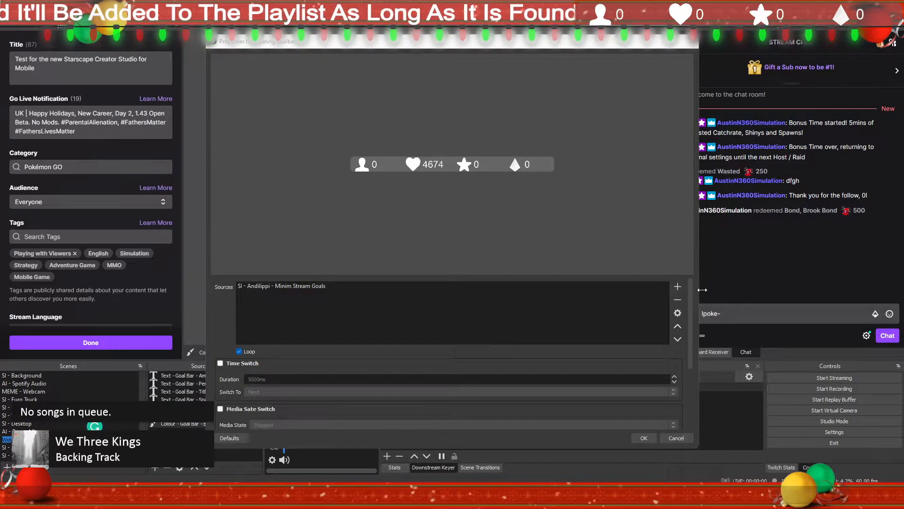
pyautogui.click(678, 286)
pyautogui.write('Widget - StreamUP - Goal Bar Minim')
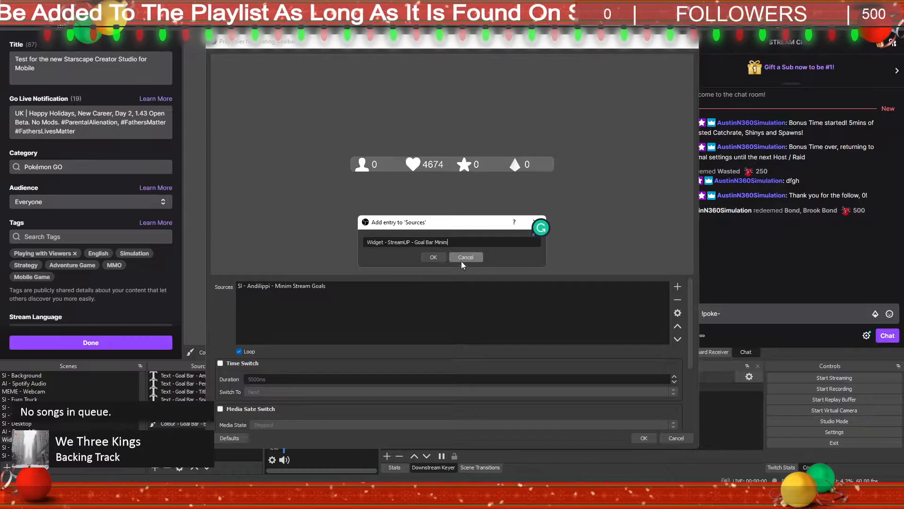
pyautogui.click(425, 257)
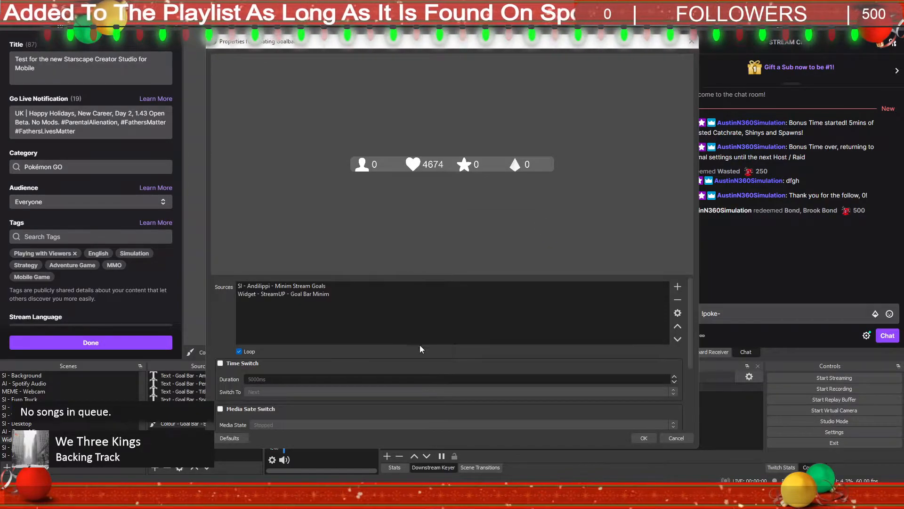
pyautogui.click(220, 363)
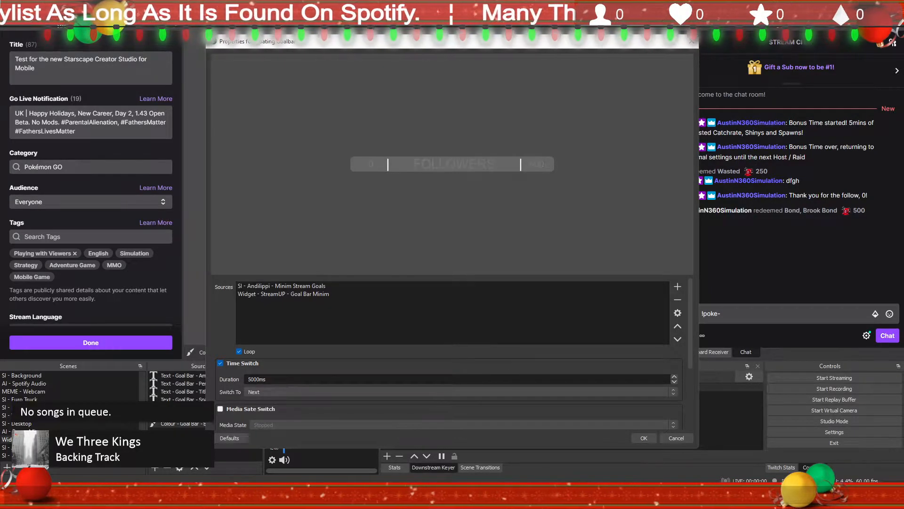
# Step: Switch to LioranBoard Receiver and view the Minim Stream Stats deck, leaving it without saving
pyautogui.moveTo(521, 76); pyautogui.dragTo(495, 89)
pyautogui.scroll(-1, 487, 216)
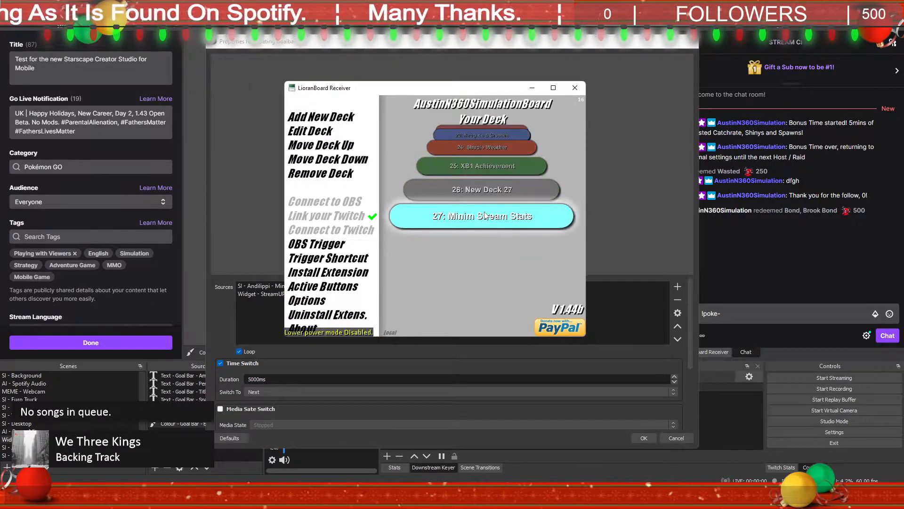
pyautogui.click(487, 215)
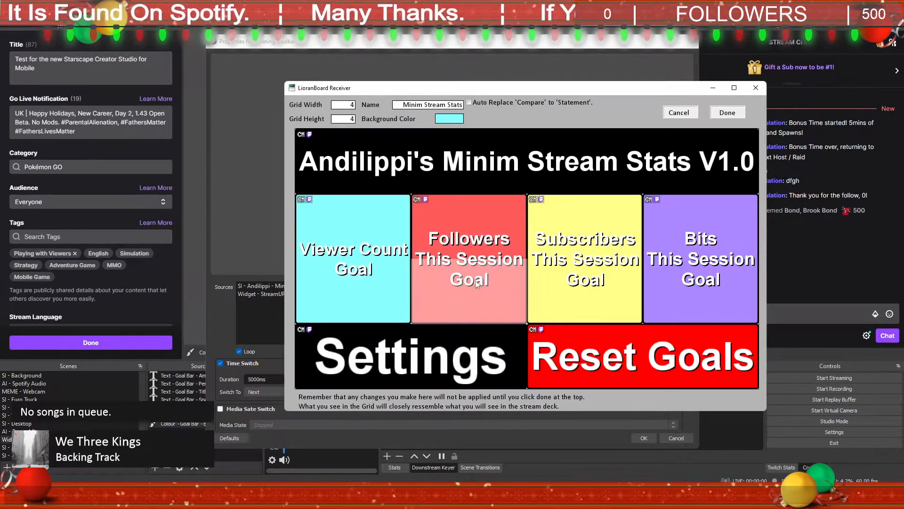
pyautogui.click(679, 113)
# Step: Open the Minim Goal Bar deck and view the commands of its Automatic Rotator button
pyautogui.scroll(6, 491, 218)
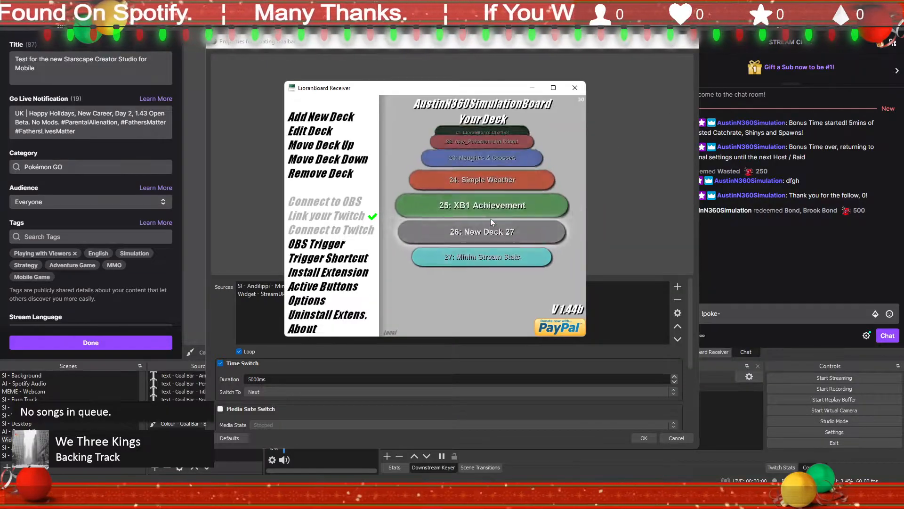
pyautogui.scroll(8, 493, 222)
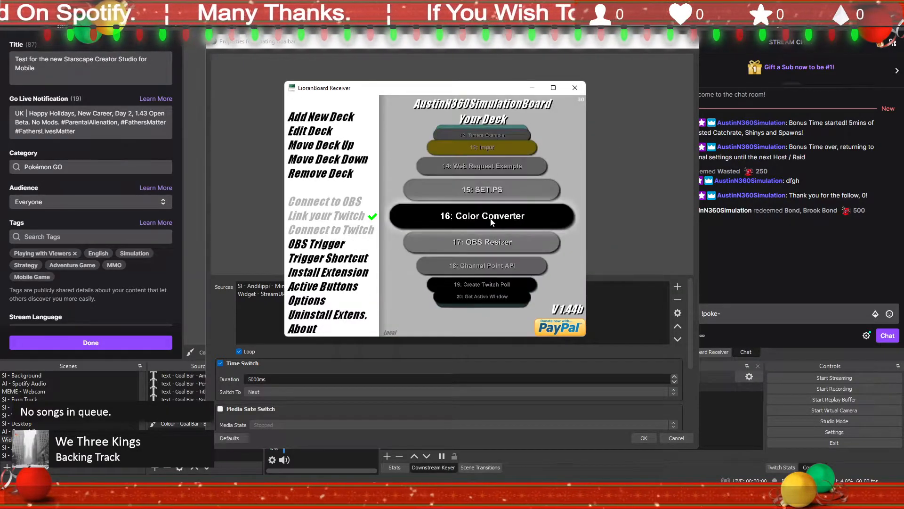
pyautogui.click(491, 221)
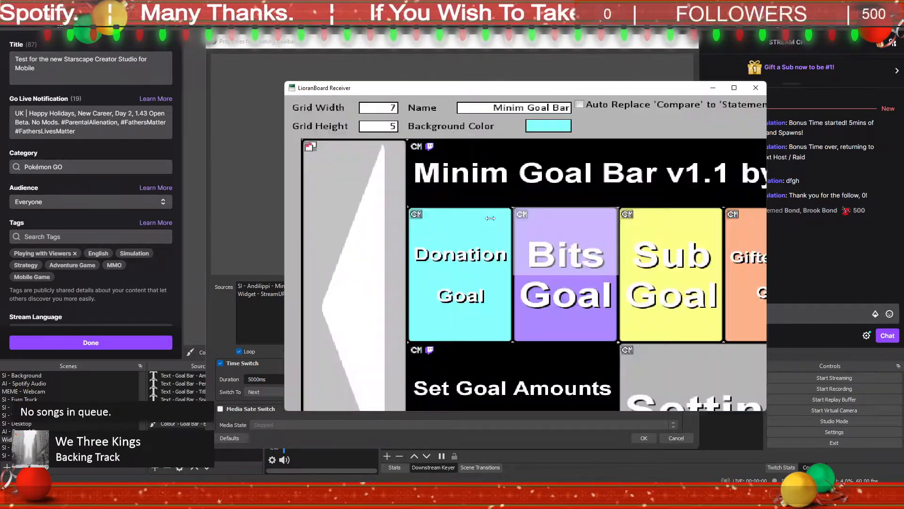
pyautogui.rightClick(668, 311)
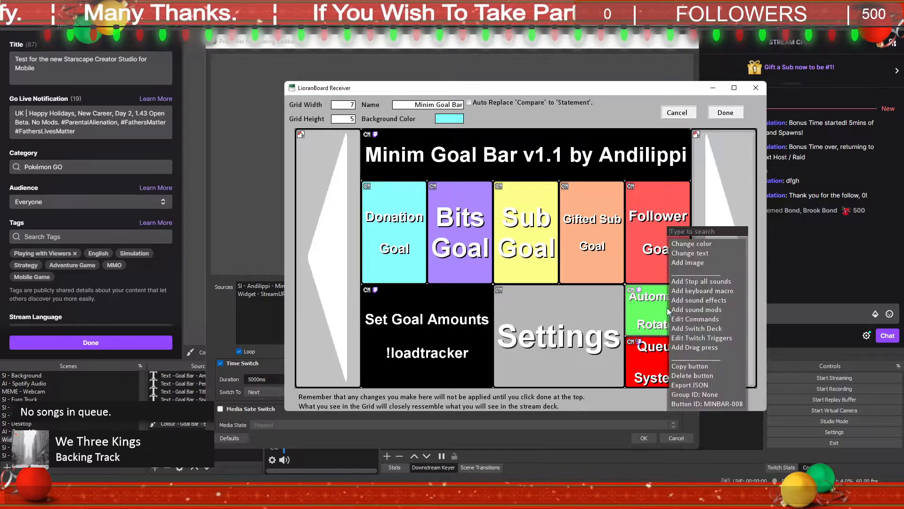
pyautogui.click(709, 320)
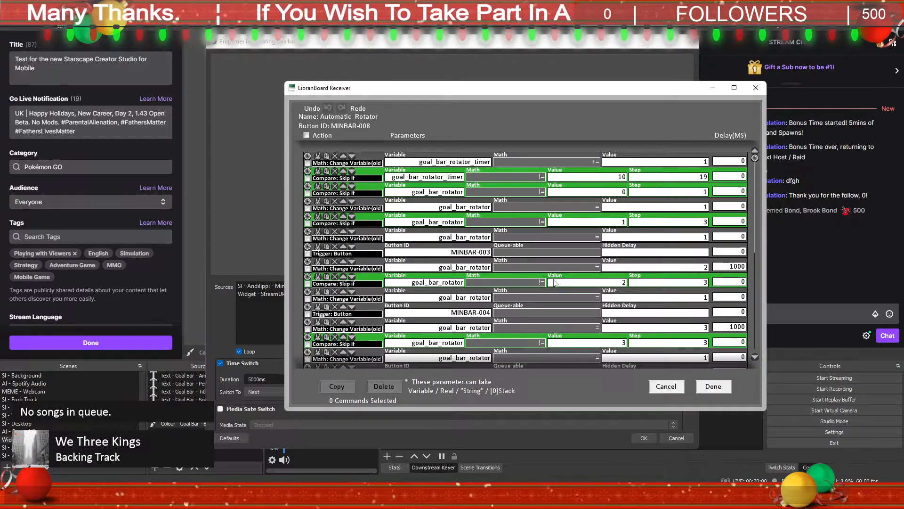
pyautogui.click(666, 386)
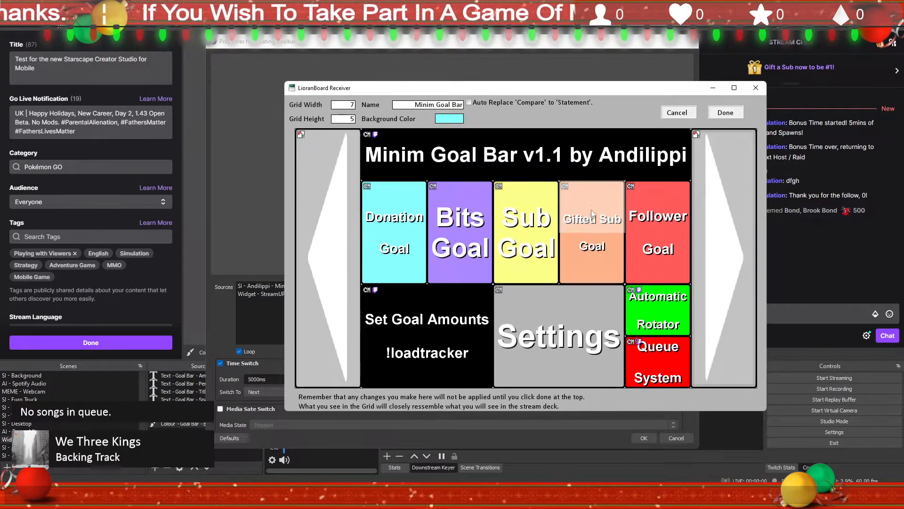
# Step: Examine the Automatic Rotator's full command list for its timer values and delays, and leave the deck without saving
pyautogui.rightClick(674, 310)
pyautogui.click(704, 320)
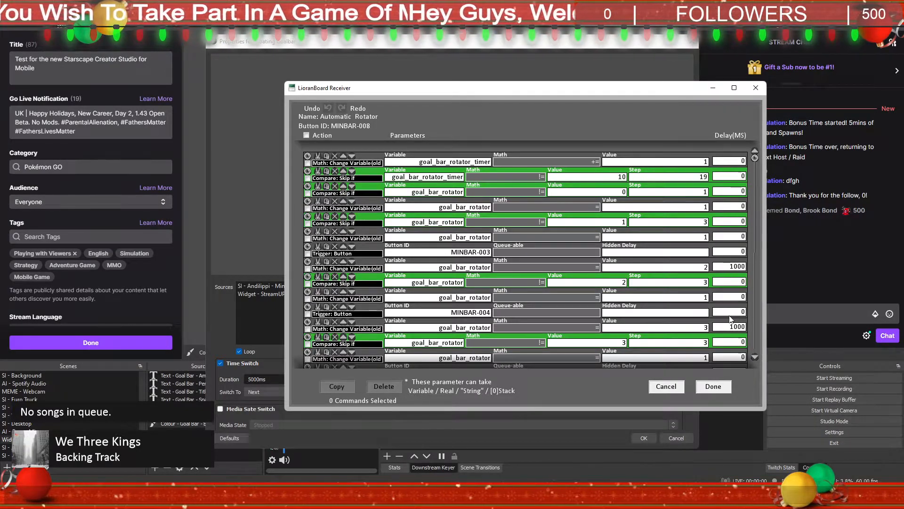
pyautogui.scroll(-3, 730, 319)
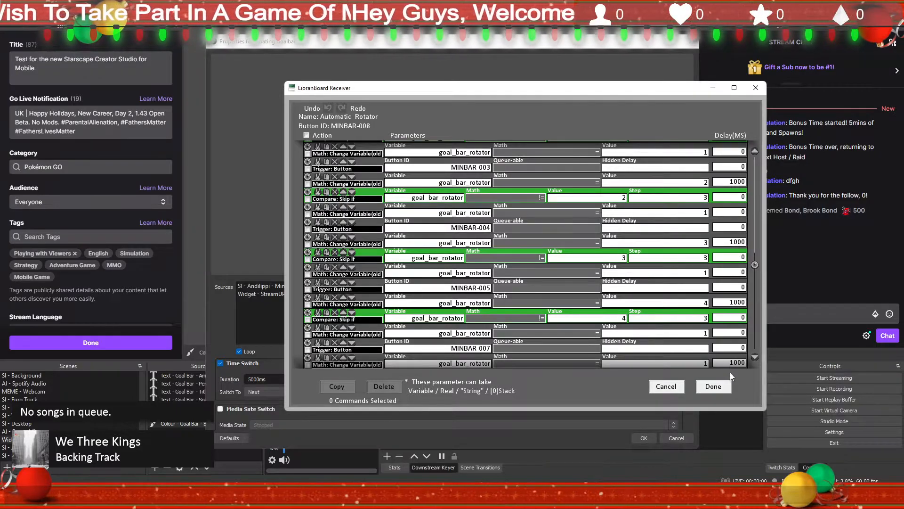
pyautogui.scroll(-2, 729, 364)
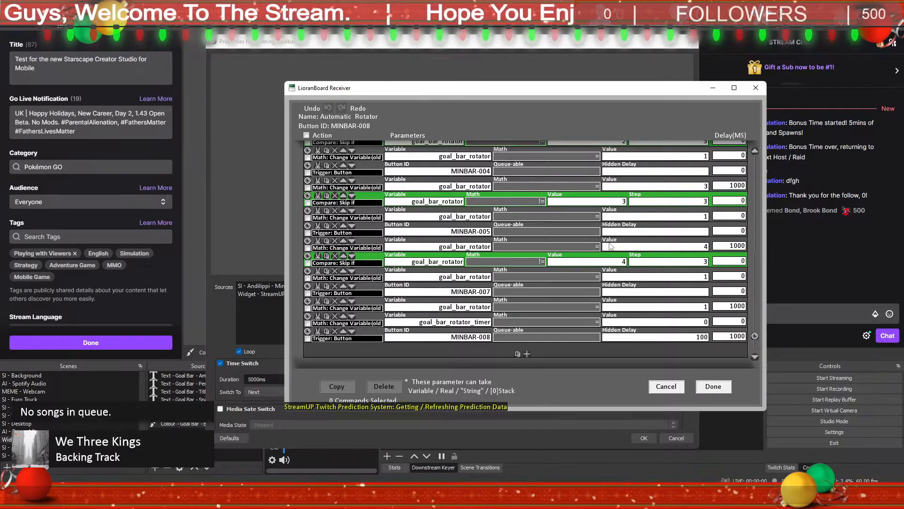
pyautogui.scroll(2, 610, 245)
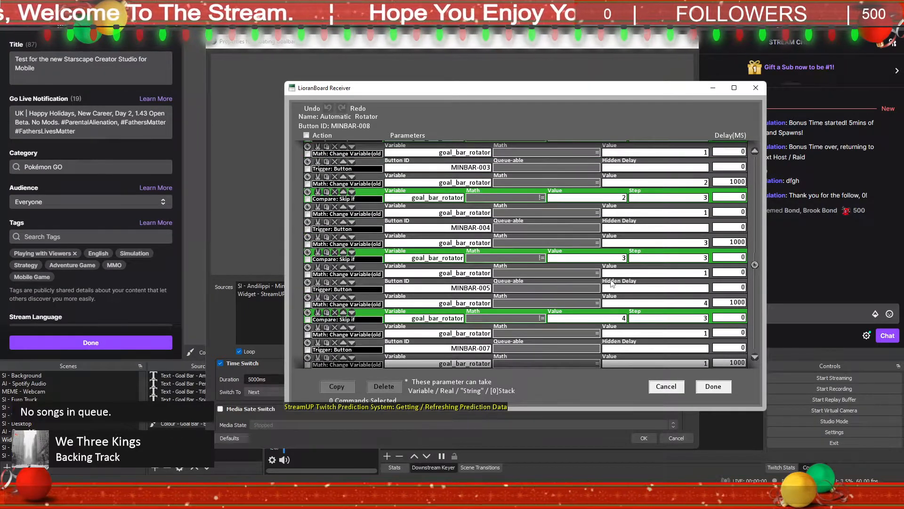
pyautogui.scroll(3, 612, 283)
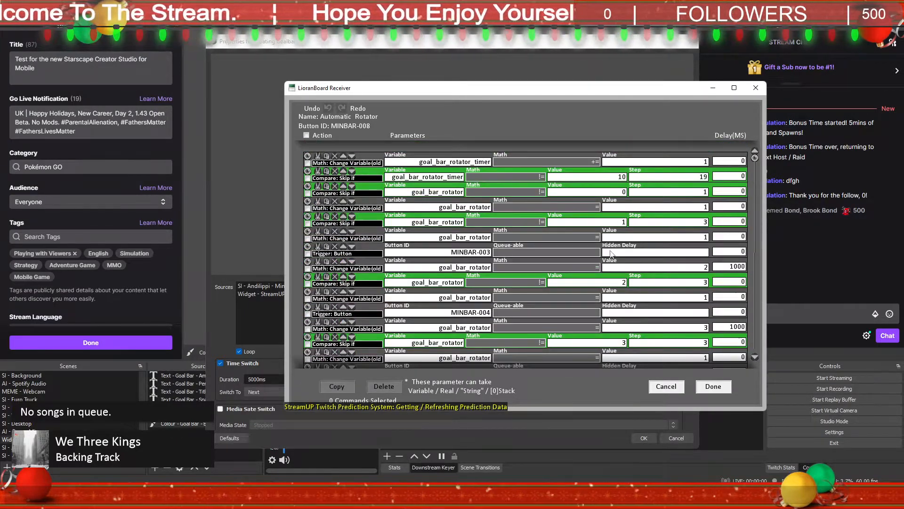
pyautogui.scroll(-4, 653, 343)
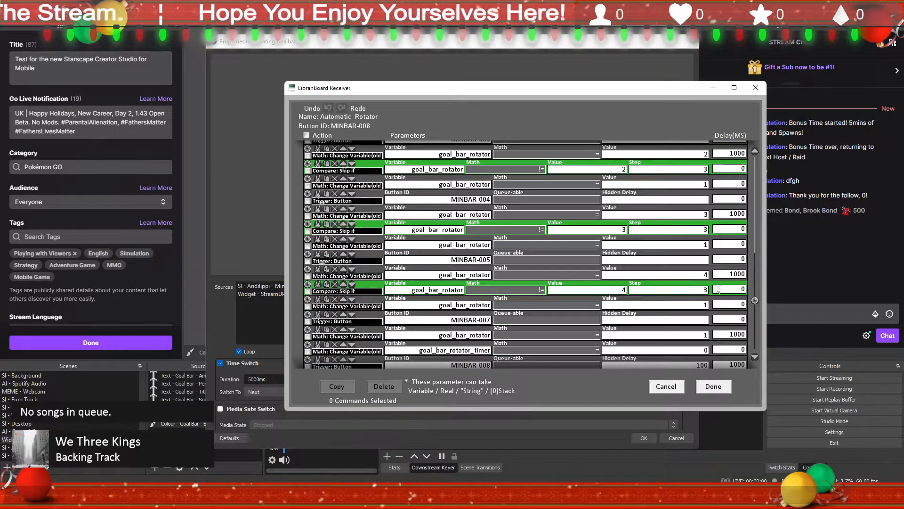
pyautogui.click(678, 391)
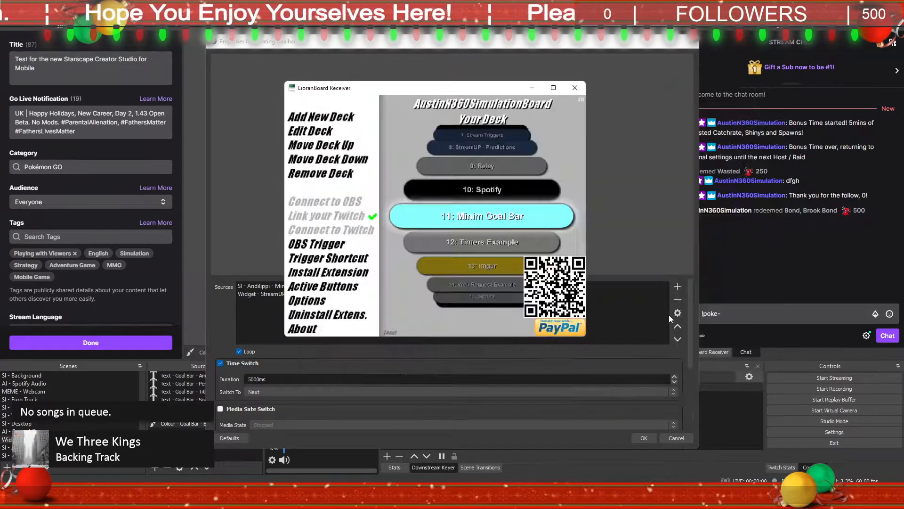
# Step: Back in OBS, set the source switcher's transition type to Fade and accept its properties
pyautogui.click(33, 447)
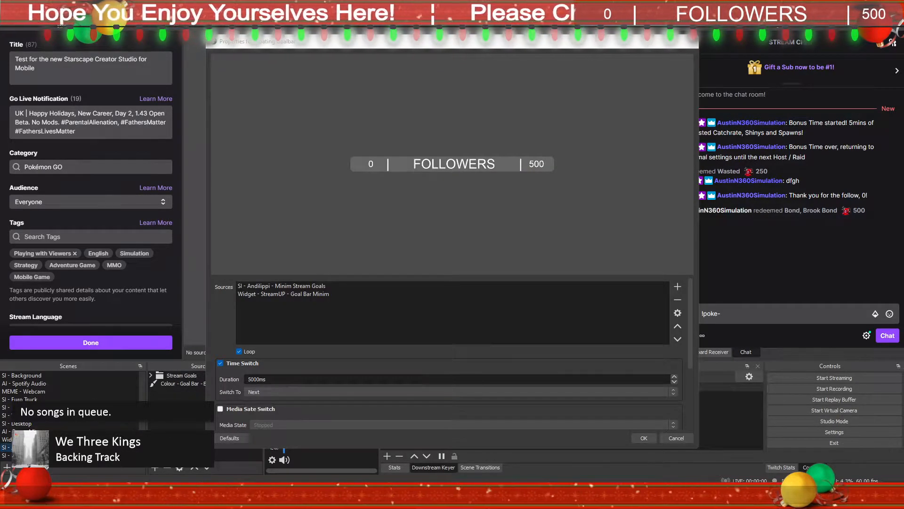
pyautogui.click(33, 439)
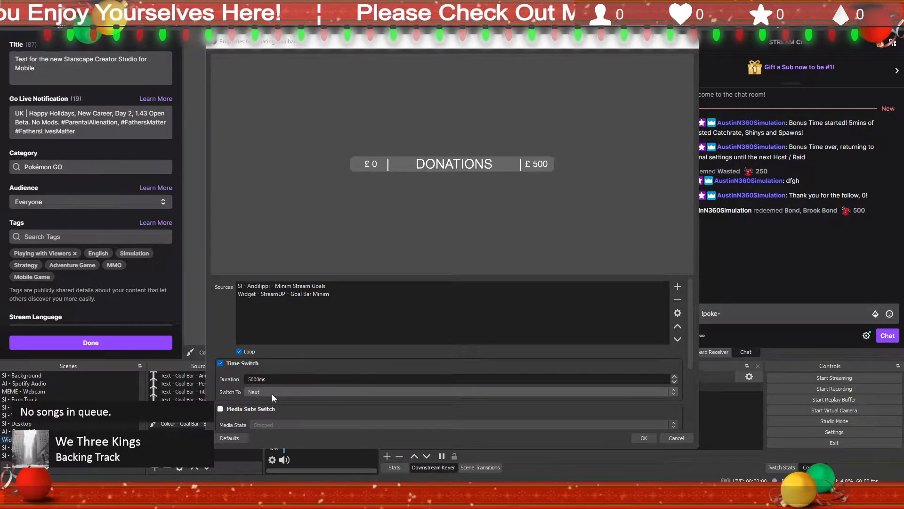
pyautogui.scroll(-2, 235, 392)
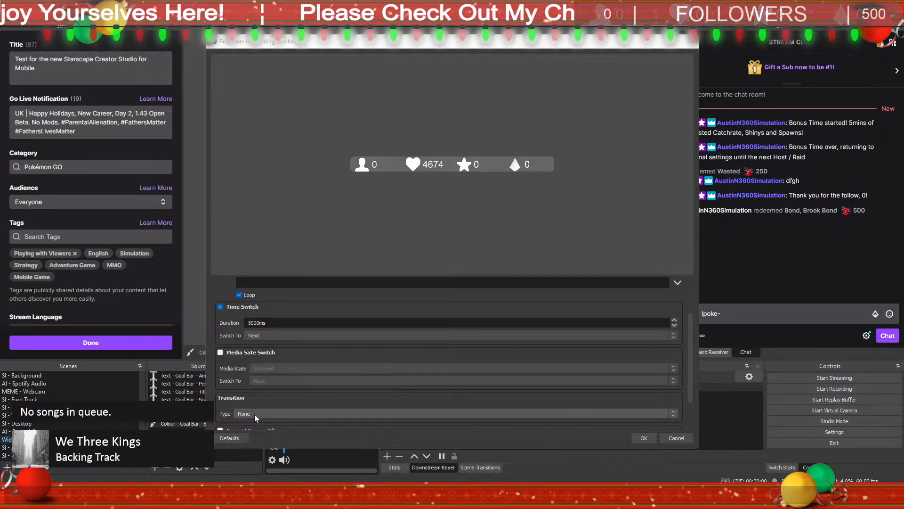
pyautogui.scroll(-2, 229, 395)
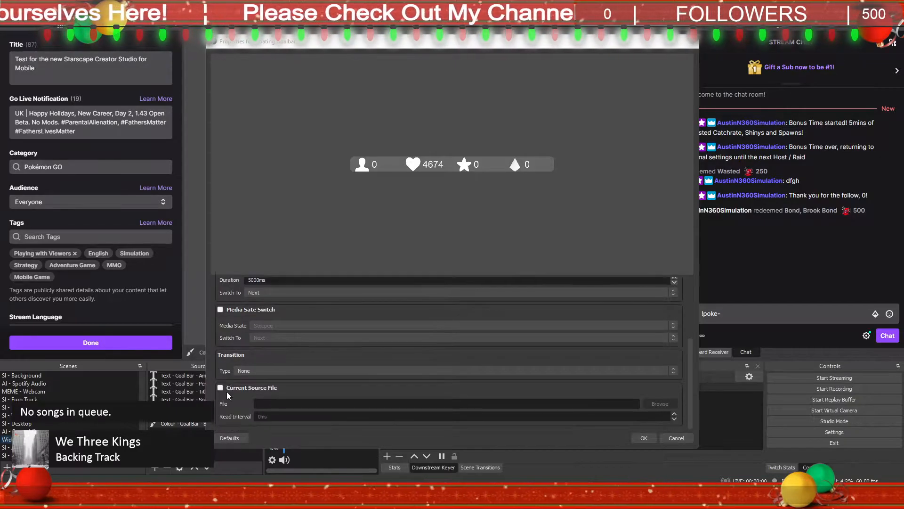
pyautogui.click(276, 369)
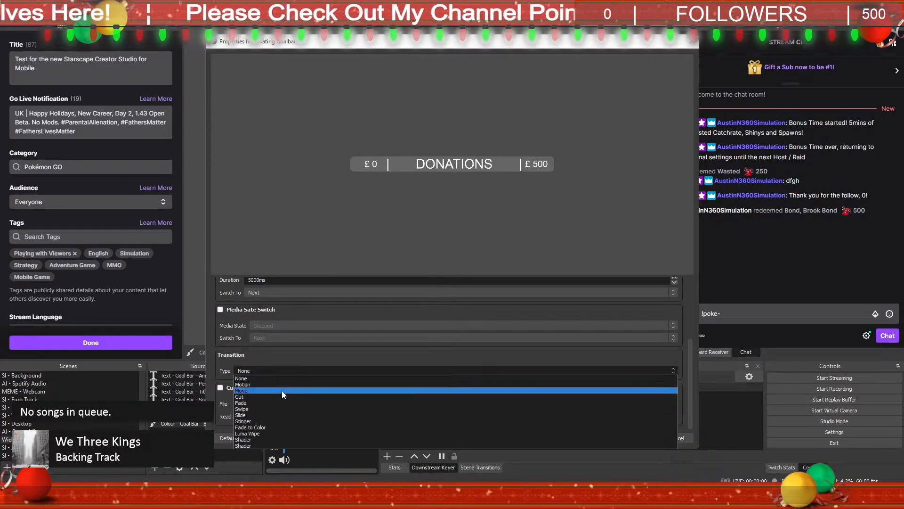
pyautogui.click(282, 402)
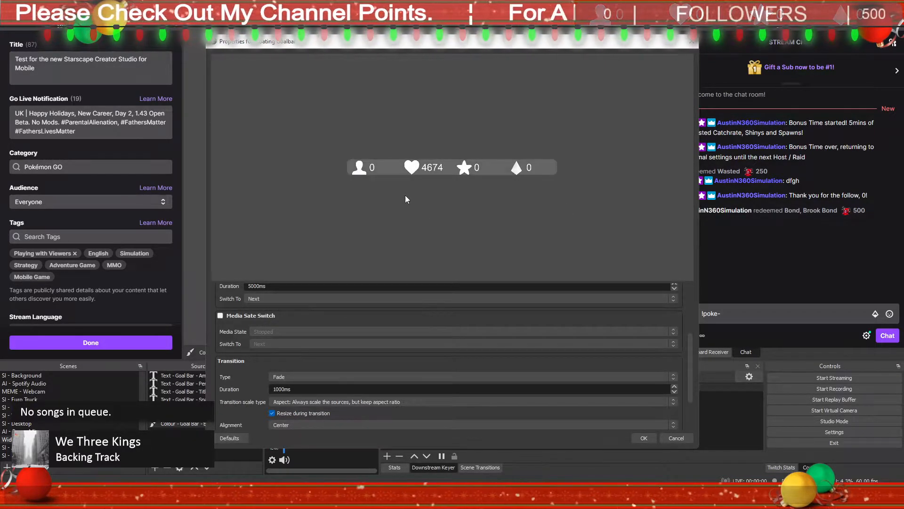
pyautogui.click(644, 438)
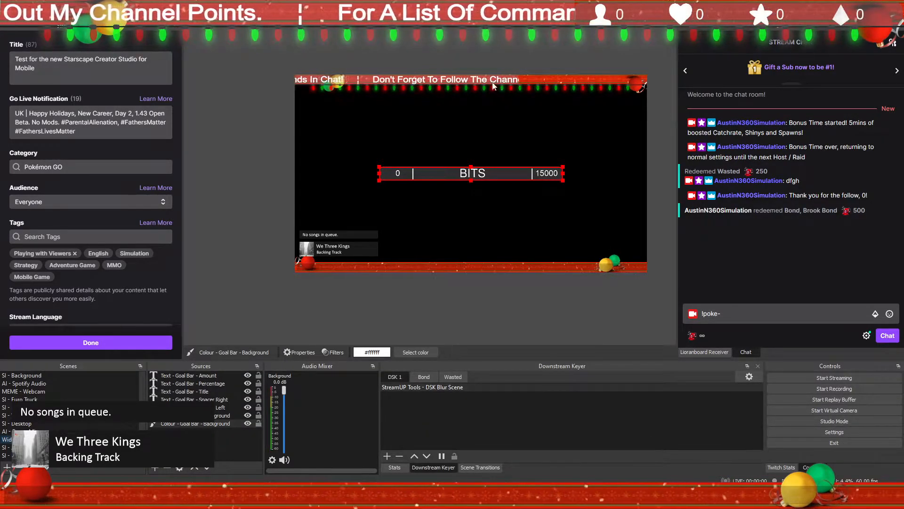
pyautogui.scroll(-5, 71, 392)
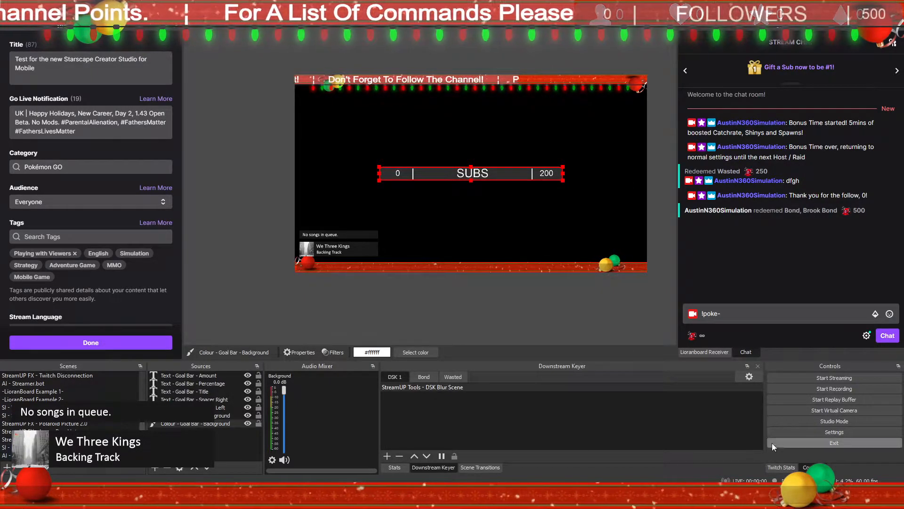